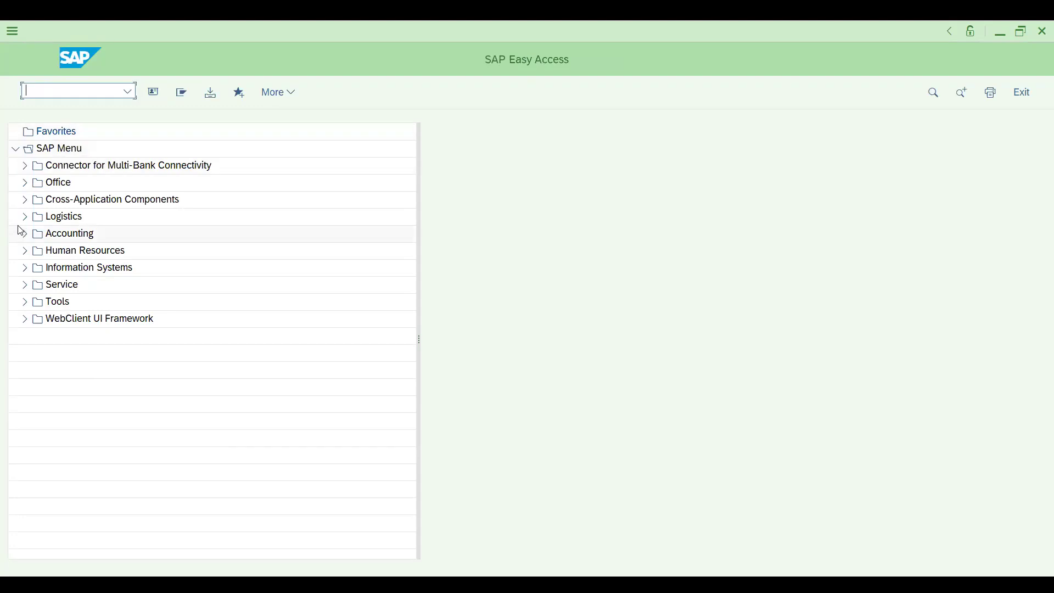
Expand the SAP Menu tree through Logistics, Sales and Distribution, and Sales down to the Inquiry transactions
left_click(24, 217)
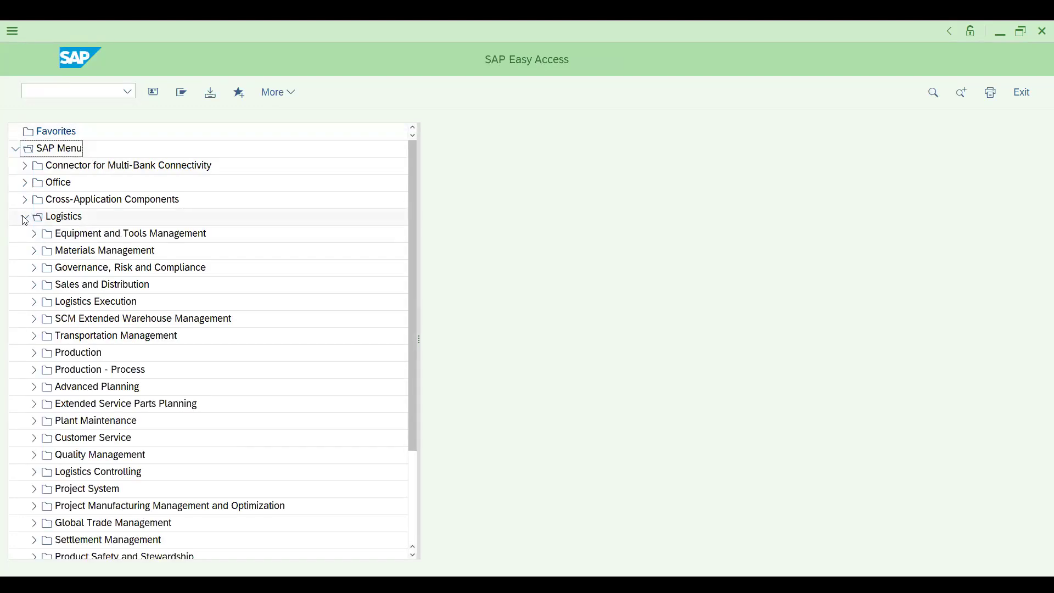
left_click(32, 285)
left_click(43, 319)
left_click(52, 336)
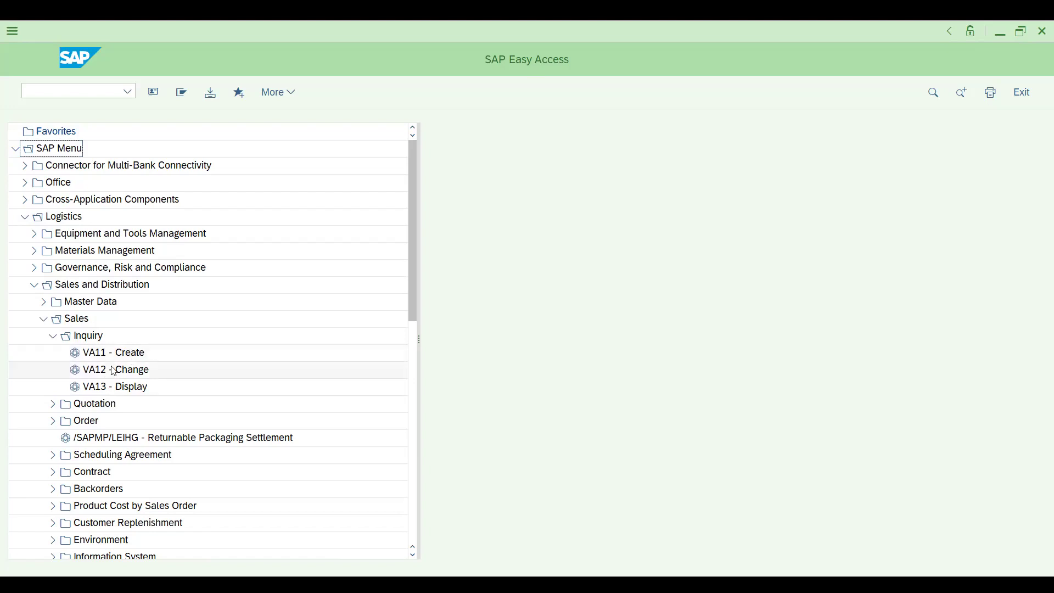
Open the List of Inquiries report with transaction code /NVA15 and clear its Sold-To Party field
left_click(52, 93)
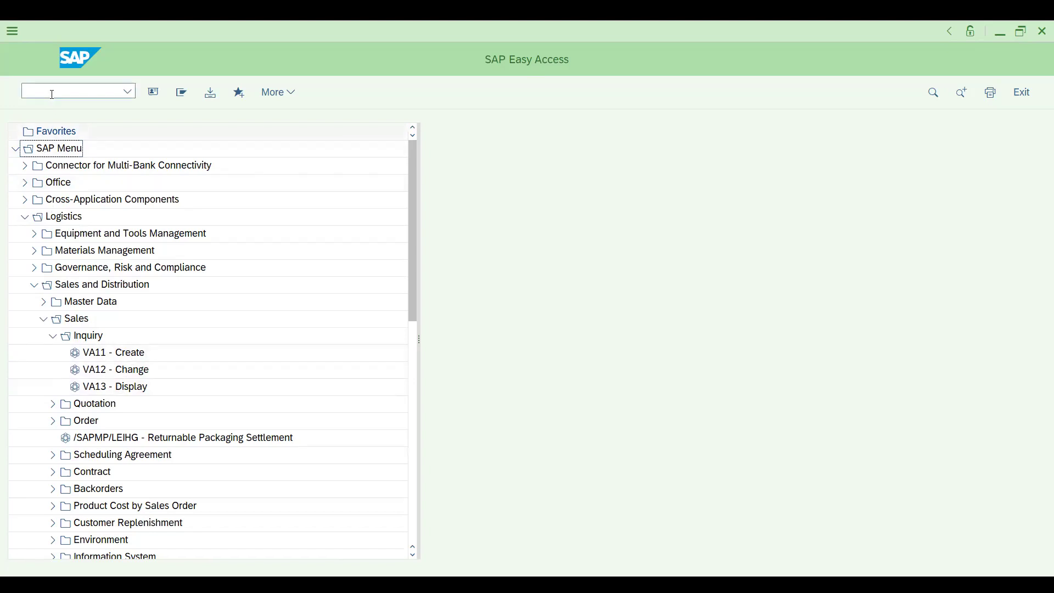
type("/NVA15")
key("Return")
left_click(267, 196)
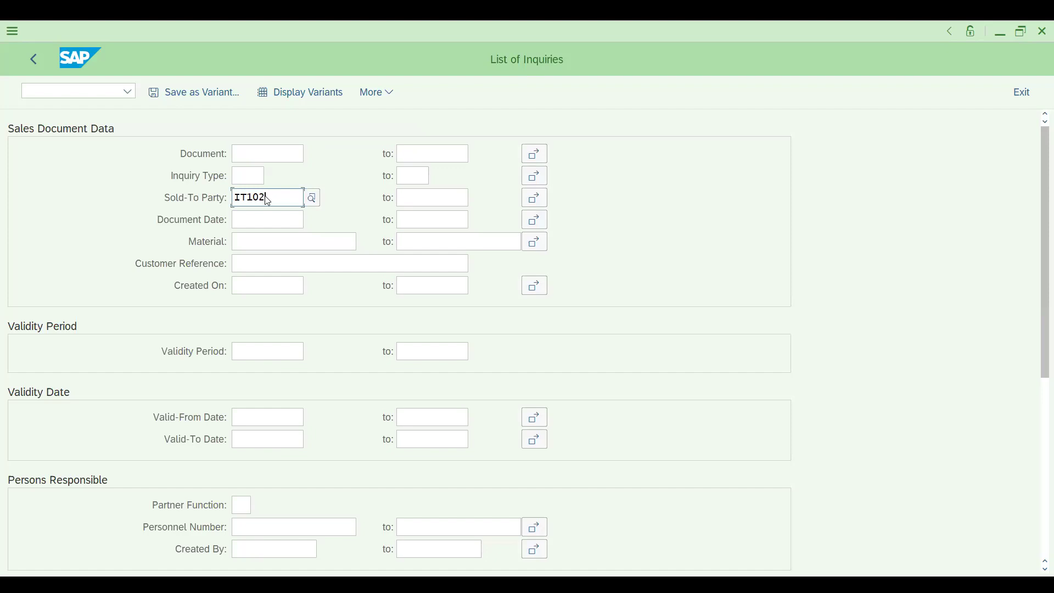
double_click(267, 196)
key("BackSpace")
left_click(80, 91)
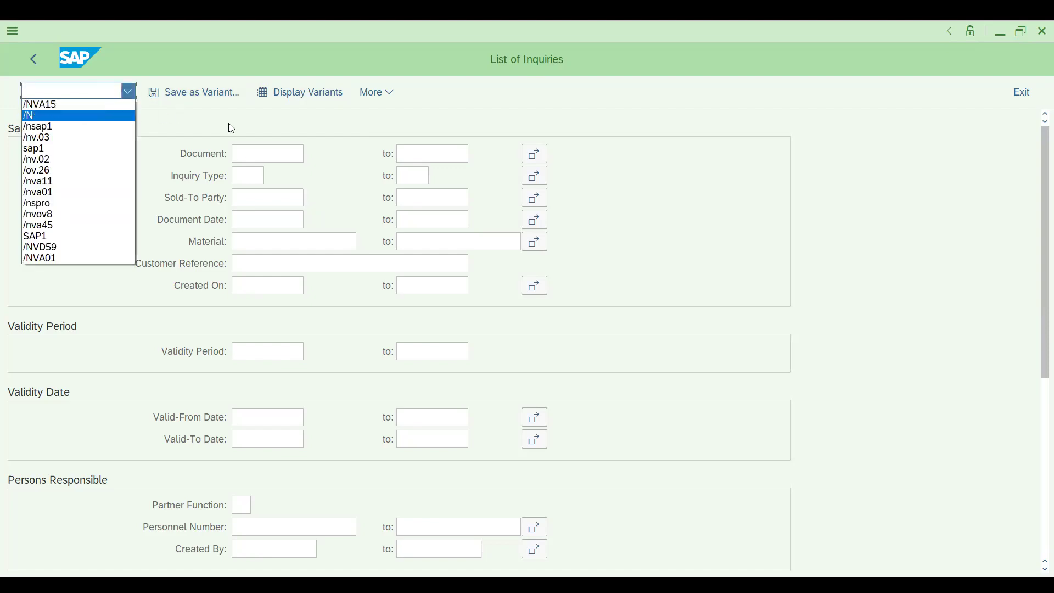
key("Escape")
left_click(252, 180)
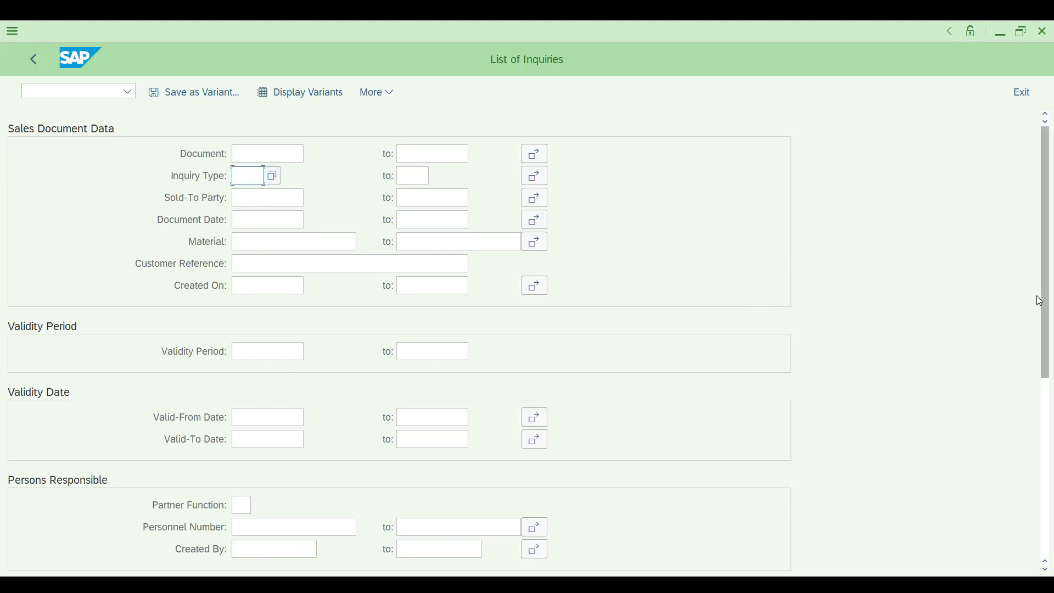
Restrict the report's selection criteria to Open Inquiries, leaving the organizational and partner fields empty
left_click_drag(1040, 301, 1039, 518)
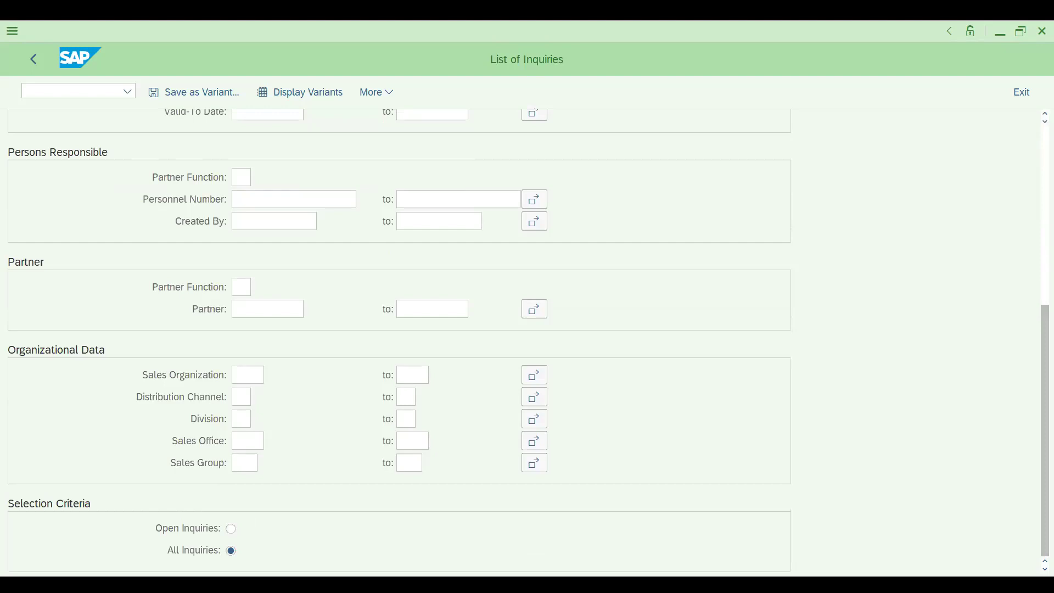
left_click(232, 531)
left_click(232, 553)
left_click(233, 530)
left_click(253, 379)
left_click(261, 441)
left_click(237, 286)
left_click_drag(1042, 329, 1038, 134)
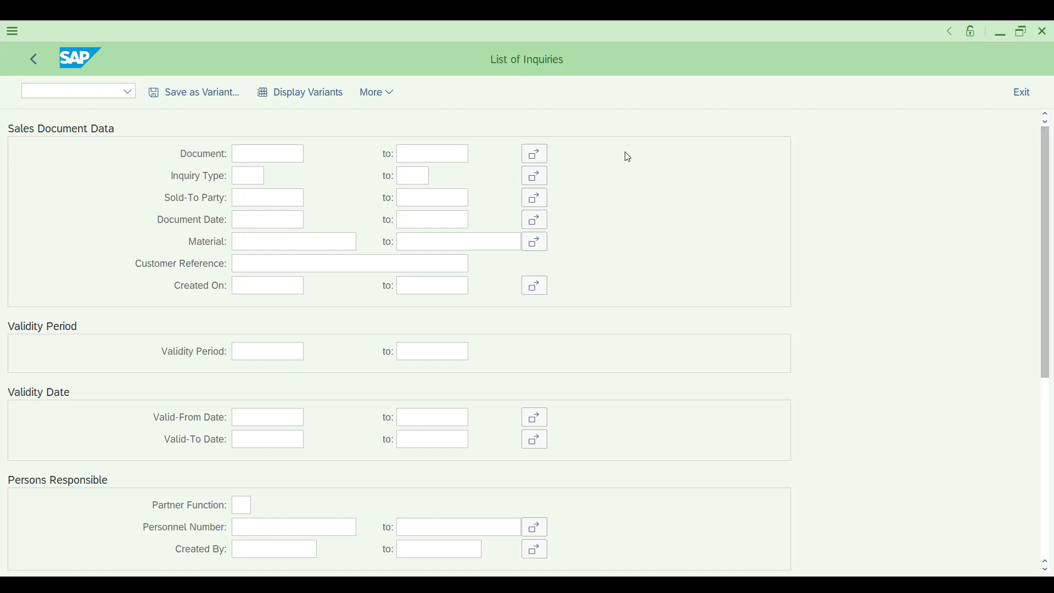
Set the Inquiry Type to IN and execute the report
left_click(260, 181)
type("IN")
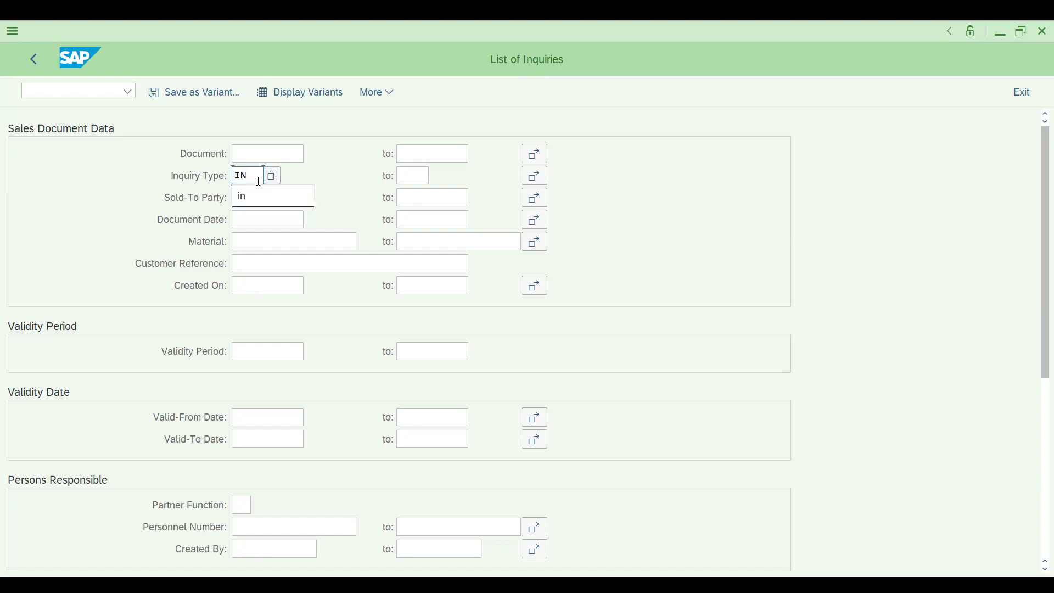
key("Return")
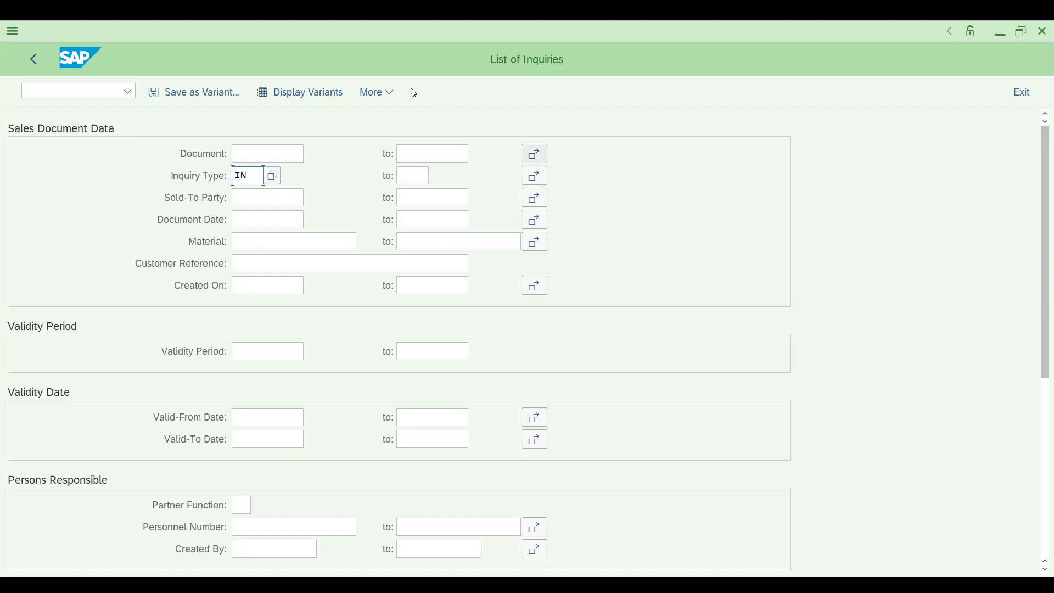
left_click(390, 92)
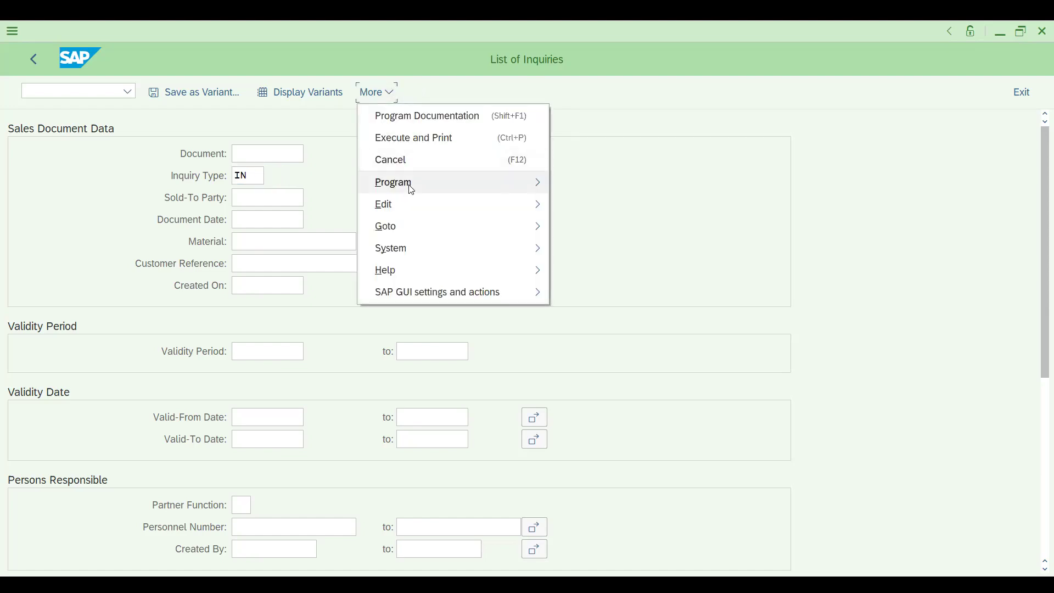
mouse_move(409, 190)
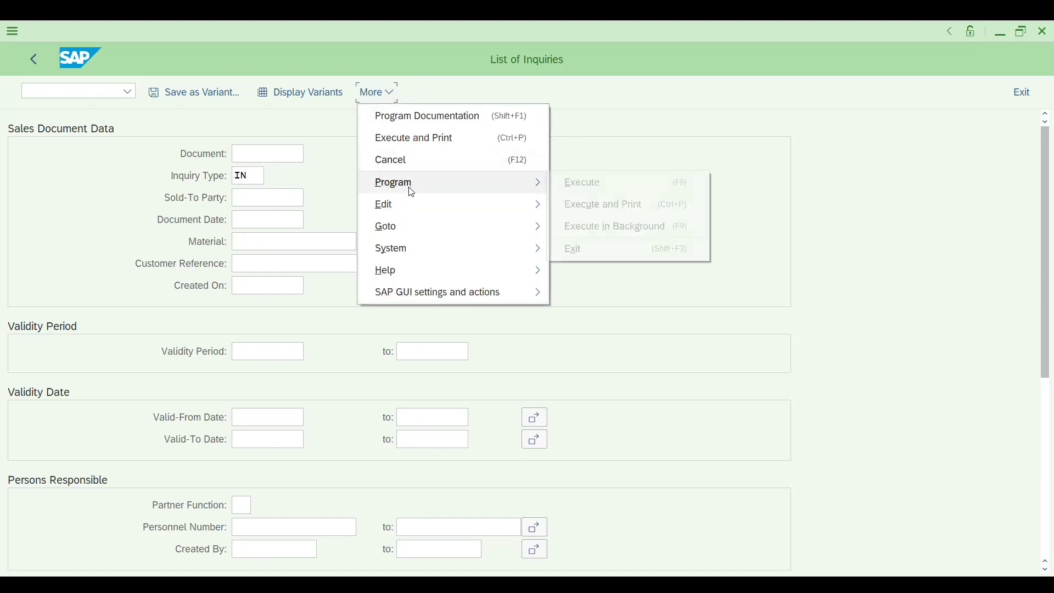
left_click(604, 185)
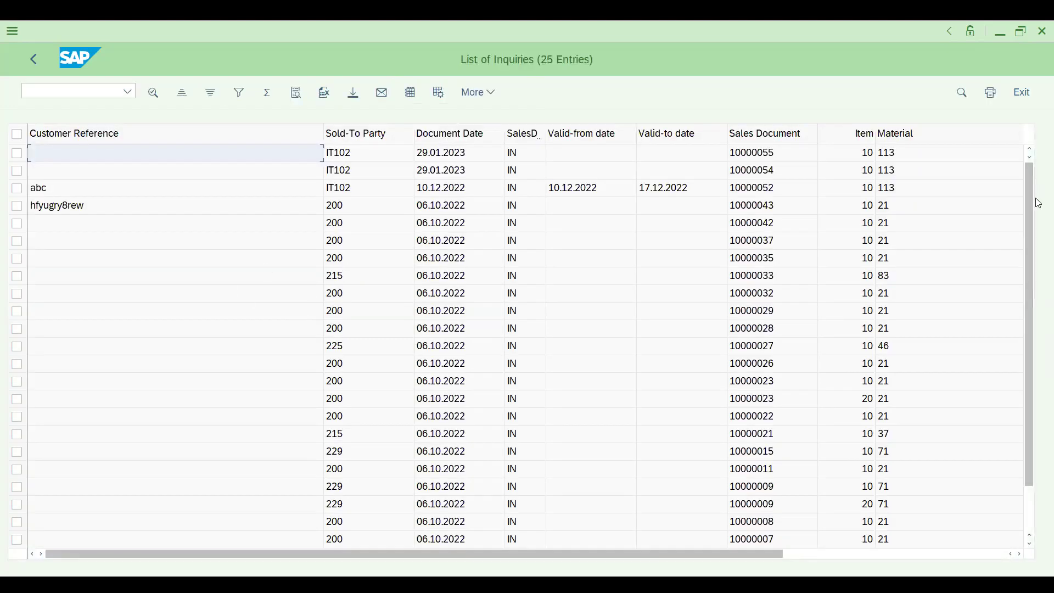
Examine the rows and the quantity and net value columns of the open inquiries list, and return to the selection screen
left_click_drag(1030, 203, 1025, 312)
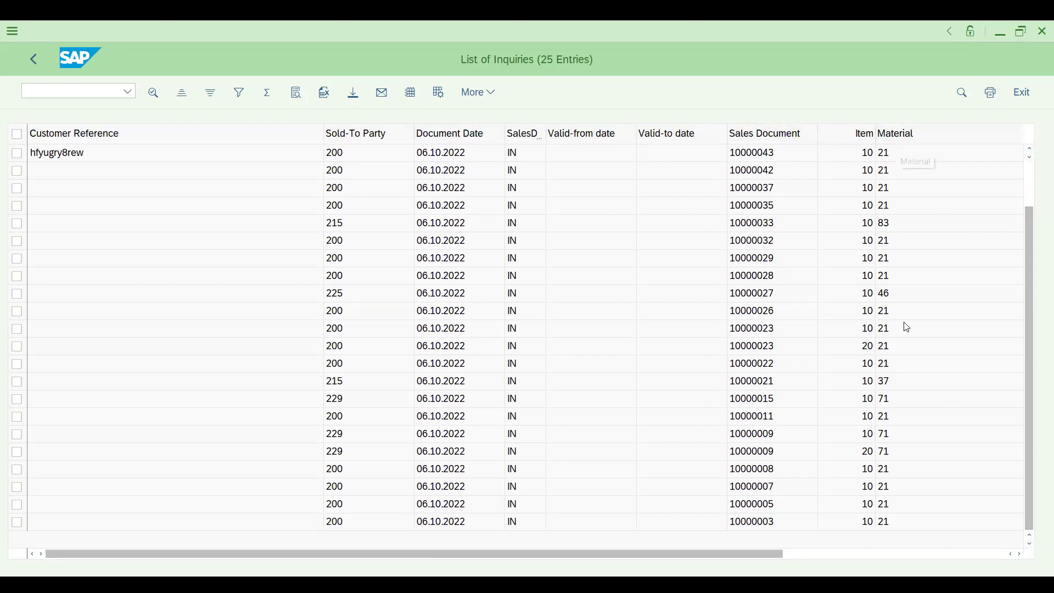
left_click(838, 552)
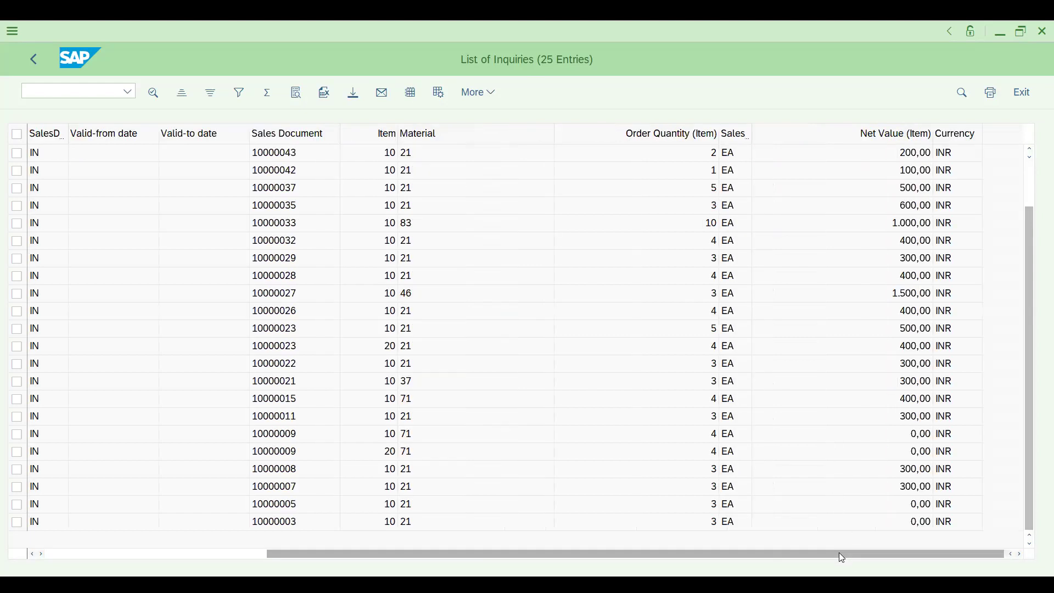
left_click(32, 61)
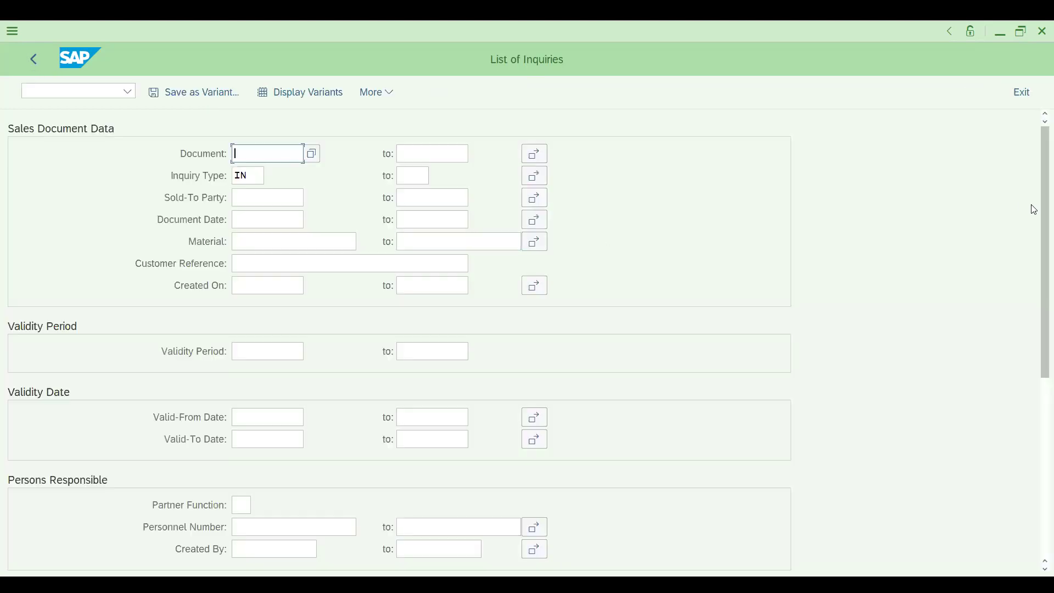
Change the selection criteria to All Inquiries, rerun the report and look through the list
left_click_drag(1035, 215, 1039, 465)
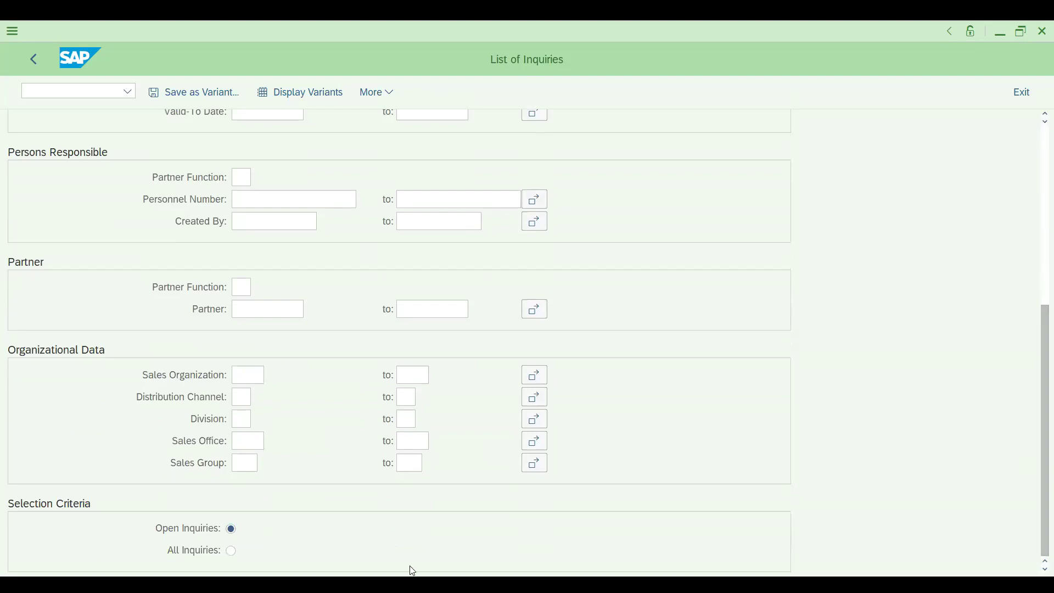
left_click(232, 552)
left_click_drag(1037, 357, 1039, 118)
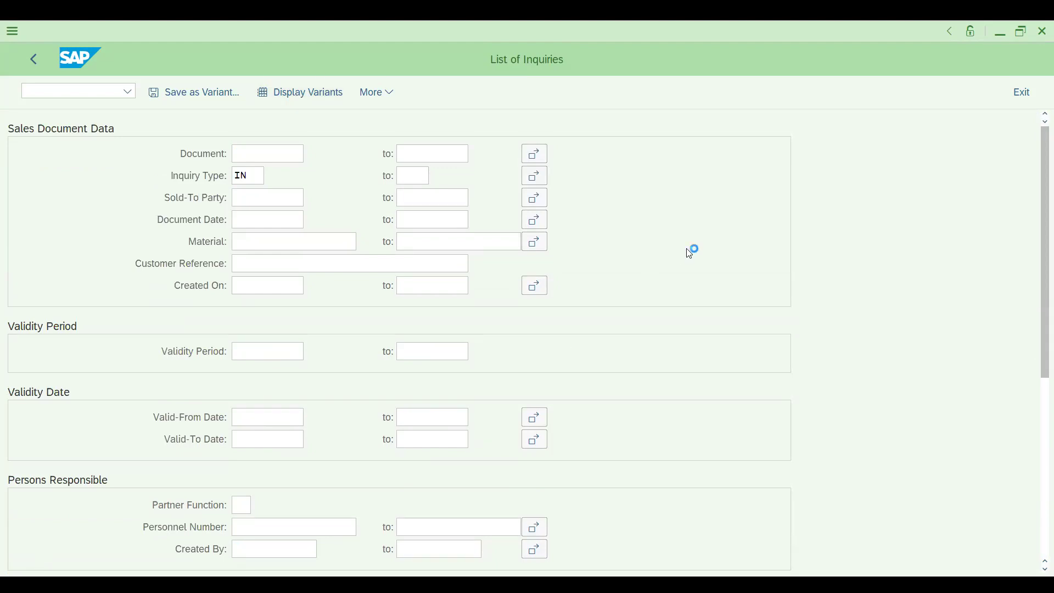
key("F8")
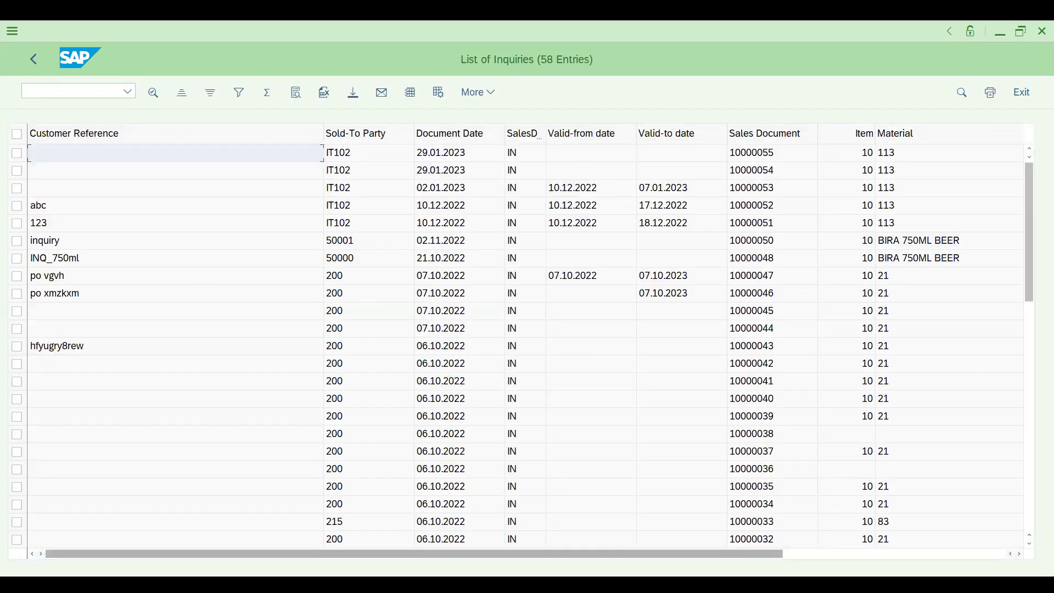
left_click_drag(1028, 291, 1040, 545)
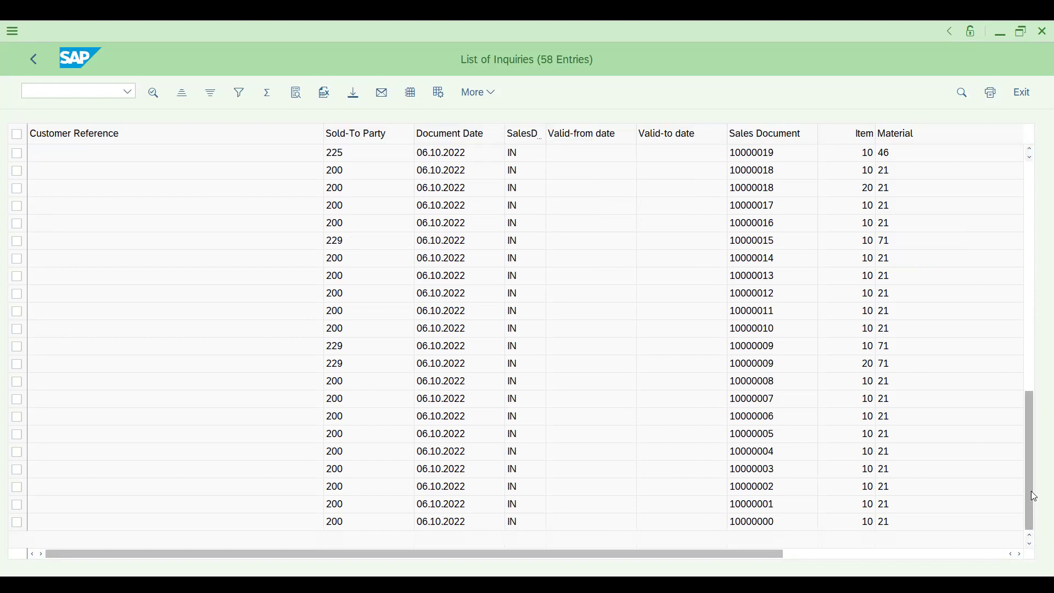
left_click_drag(1029, 481, 1036, 164)
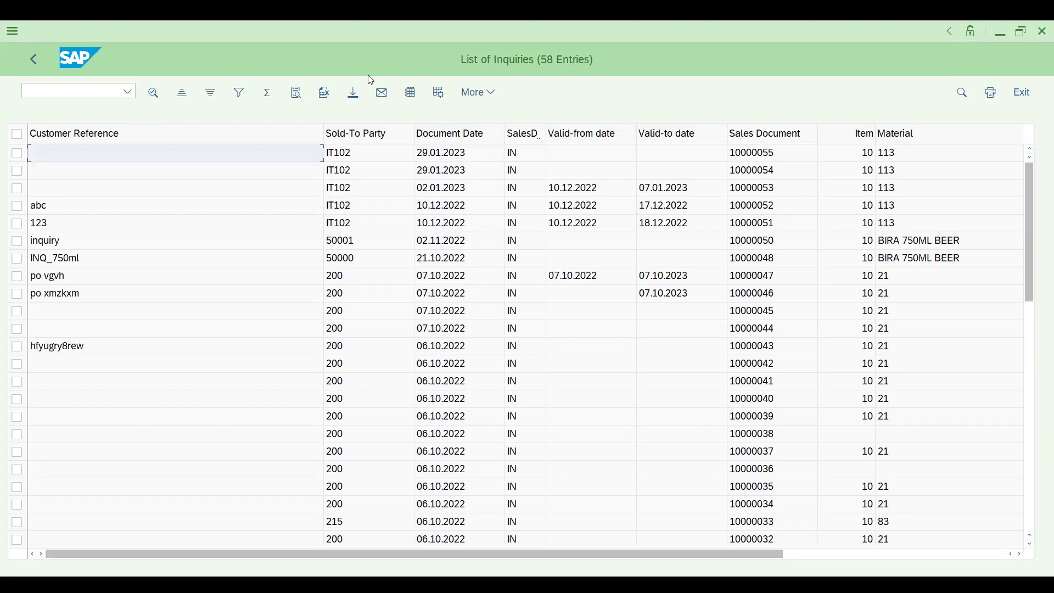
Leave the inquiry list and open the Create Inquiry transaction with code /NVA11
left_click(28, 53)
type("/NVA11")
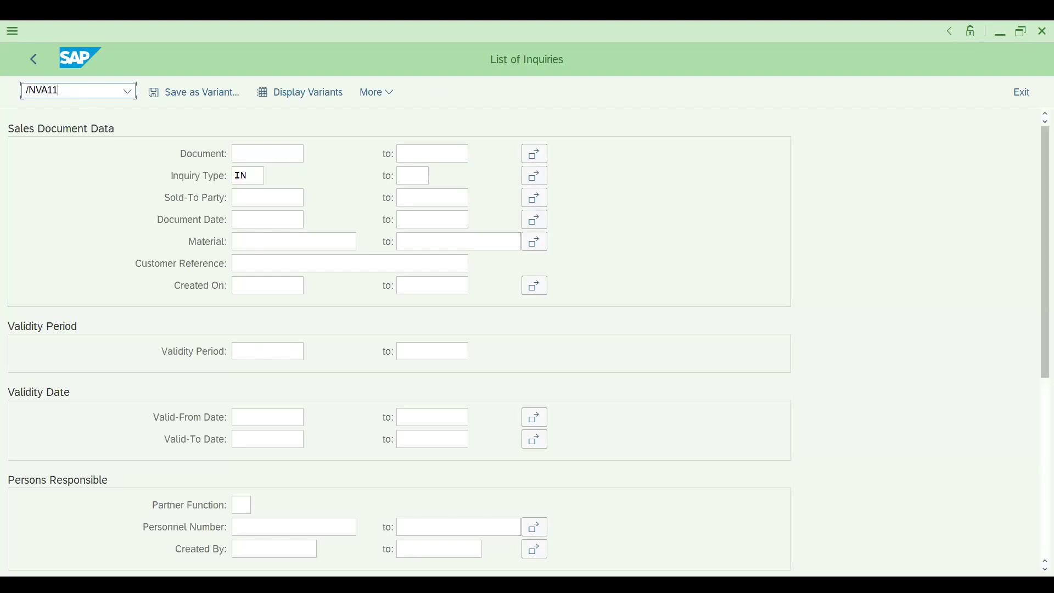
key("Return")
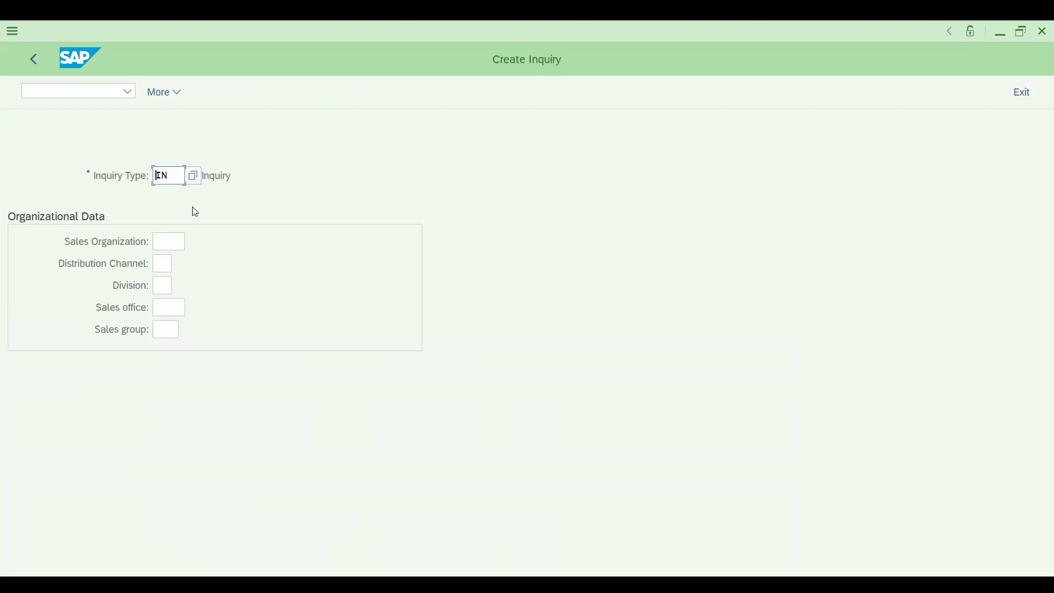
Fill in the suggested sales organization, distribution channel D1 and division DD for inquiry type IN, and continue to the overview
left_click(158, 243)
key("Down")
key("Return")
key("Tab")
key("Down")
key("Return")
key("Tab")
key("Down")
key("Return")
key("Return")
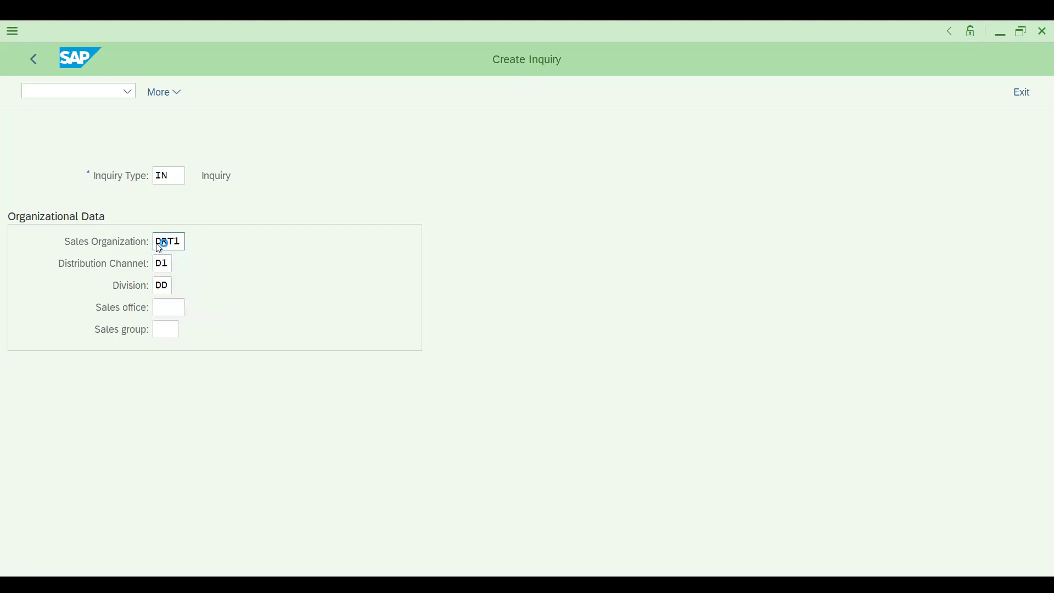
Enter the customer's number as the Sold-To Party and set the customer reference to TEST1
left_click(180, 149)
key("Down")
key("Return")
key("Return")
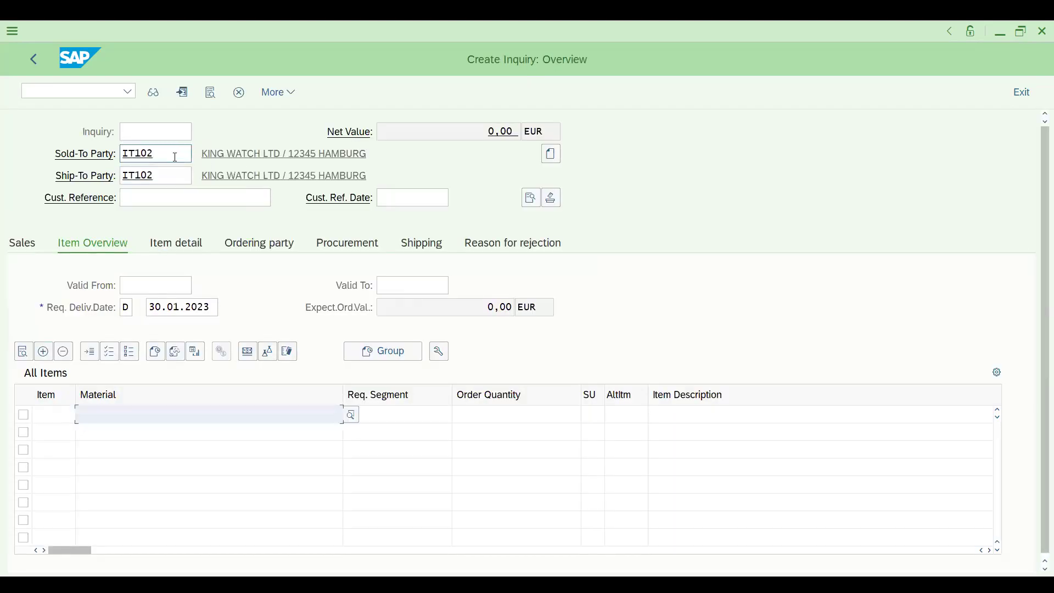
left_click(157, 197)
type("TE")
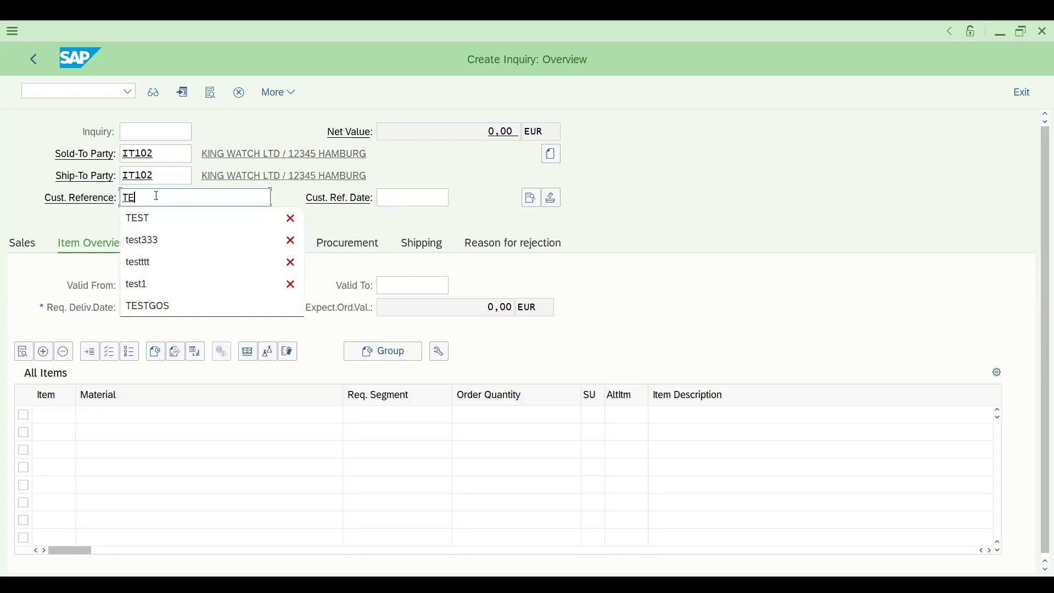
type("ST1")
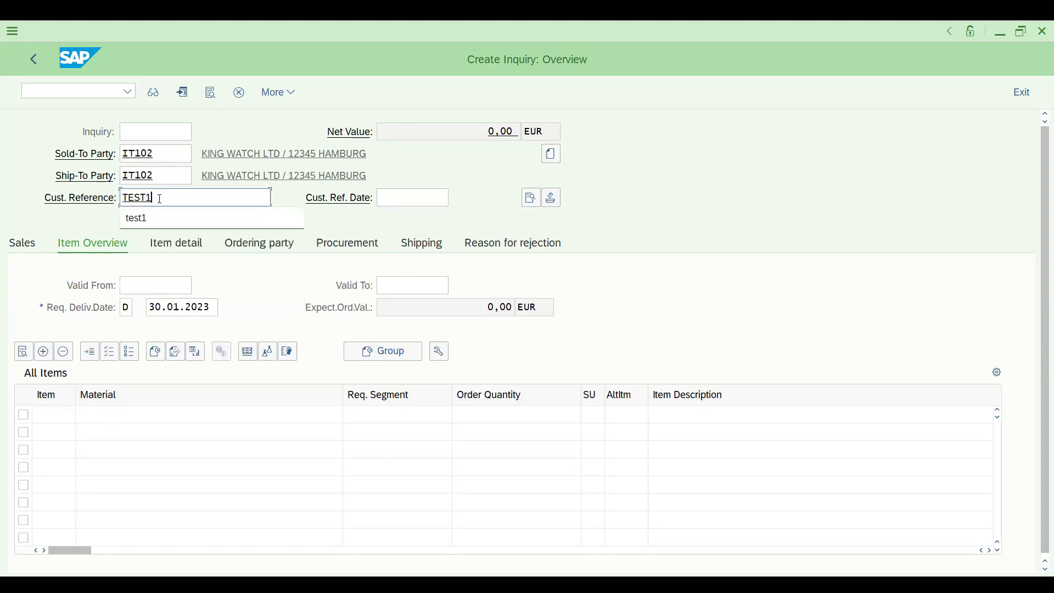
left_click(351, 217)
Set the inquiry's Valid From date to 10.12.2022
left_click(175, 281)
type("1")
key("Down")
key("Return")
key("Tab")
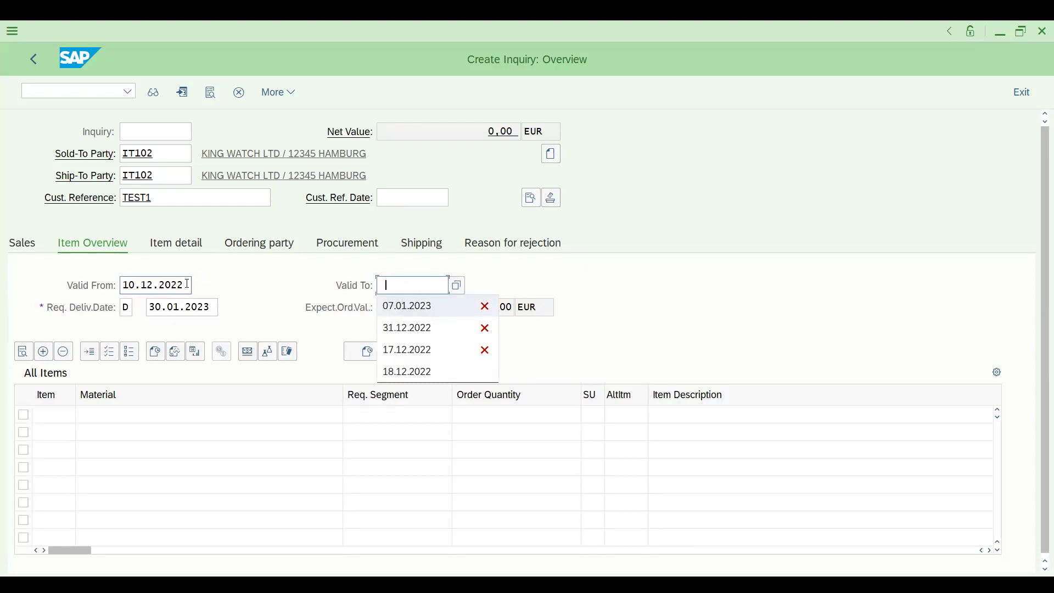
Set the inquiry's validity period from 29.01.2023 to 31.01.2023 using the calendar
left_click(190, 285)
key("Return")
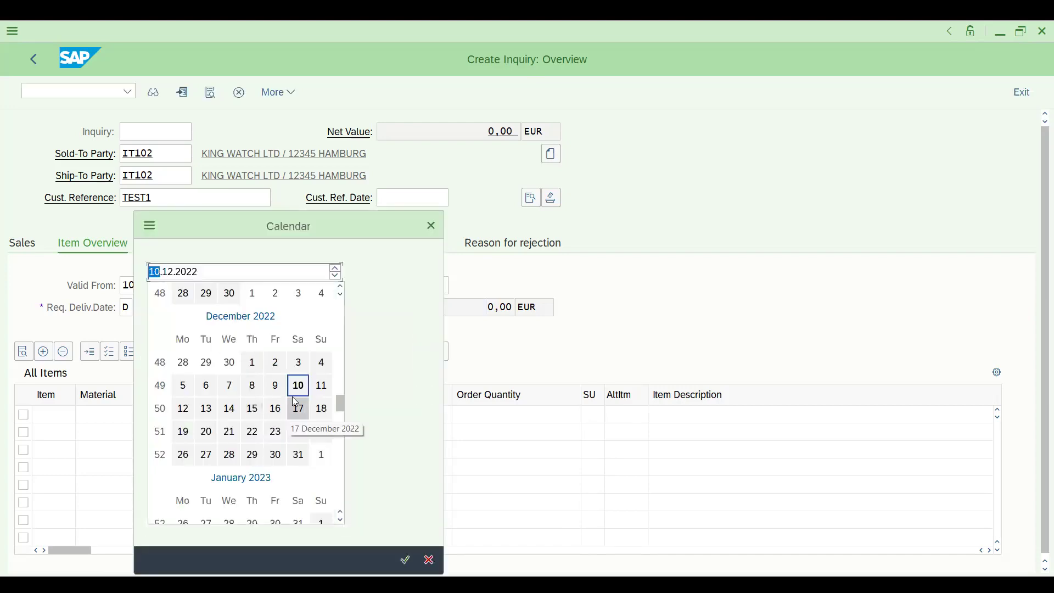
left_click(341, 466)
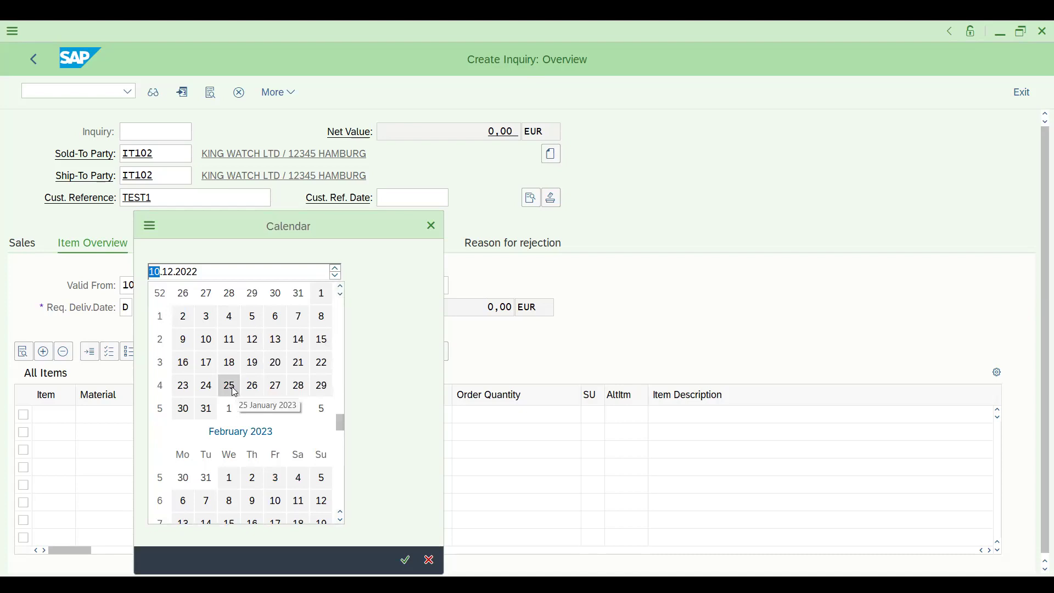
left_click(321, 387)
left_click(321, 388)
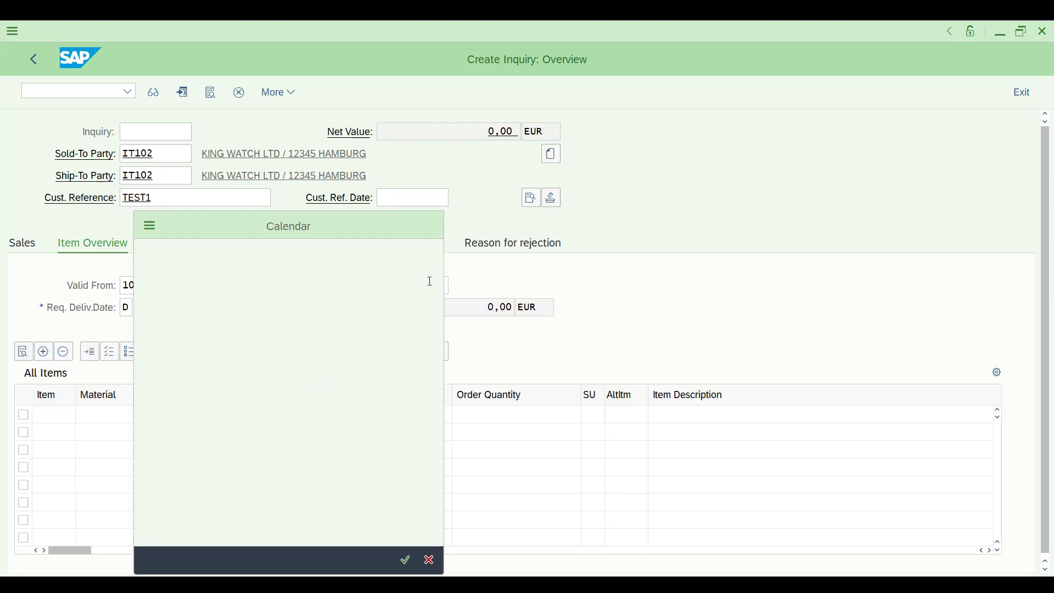
left_click(418, 287)
left_click(405, 352)
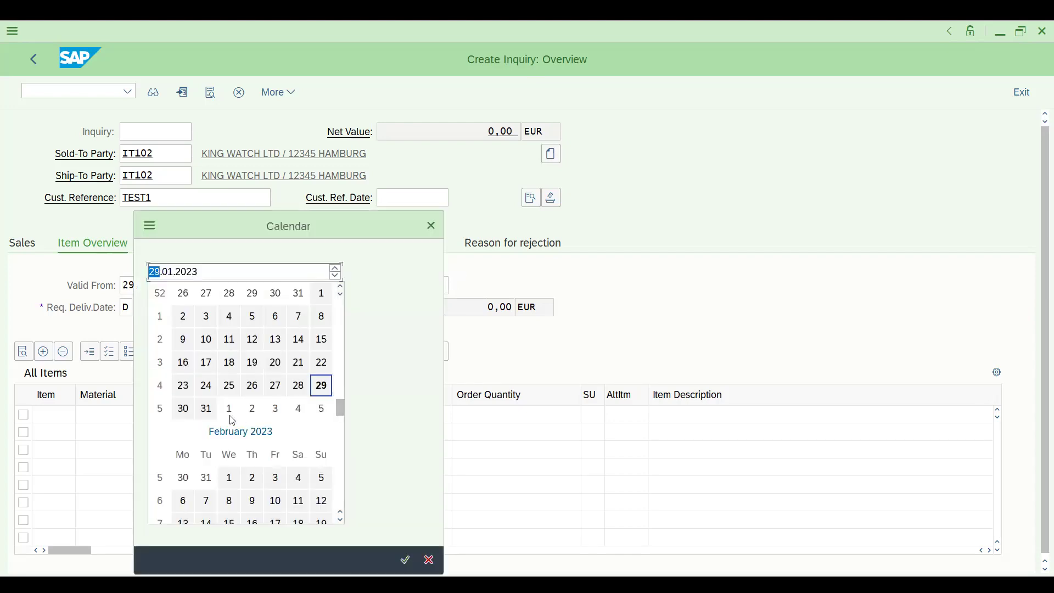
left_click(208, 410)
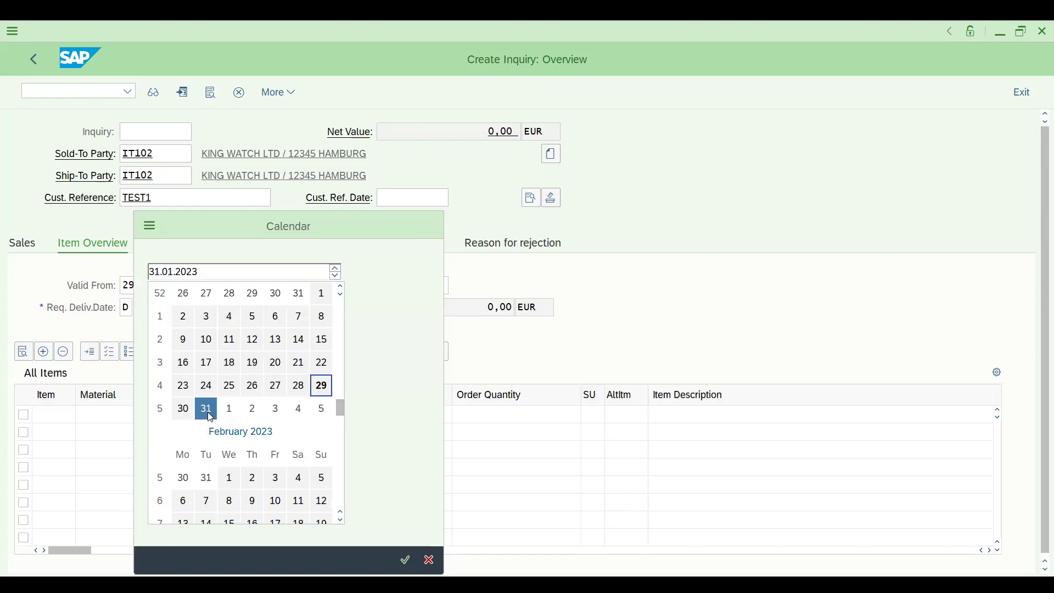
Add material 113 as the first item with an order quantity of 10
left_click(159, 416)
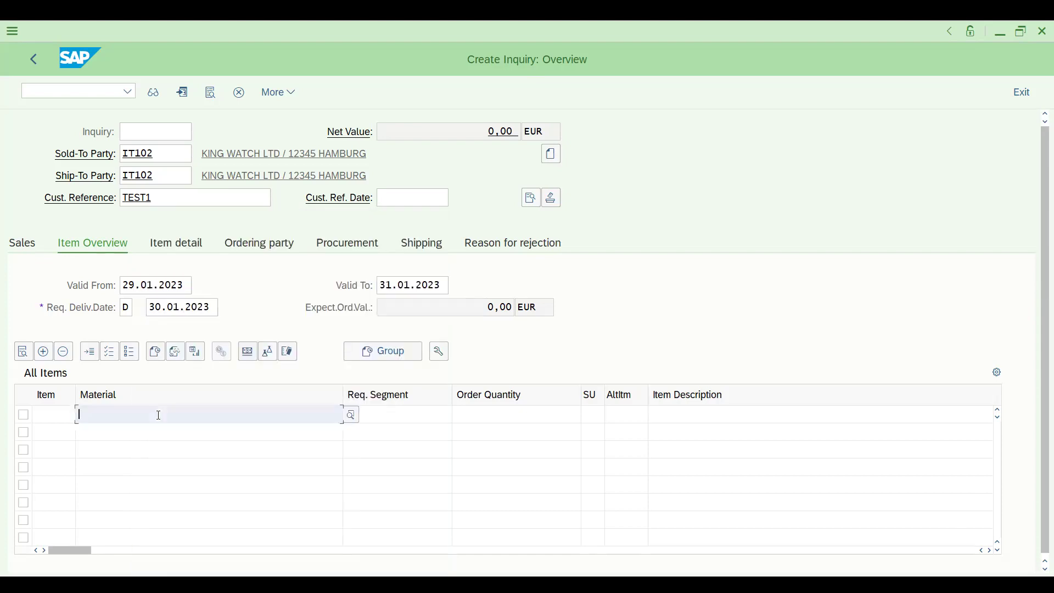
type("1")
key("Down")
key("Return")
key("Tab")
key("Tab")
type("10")
key("Return")
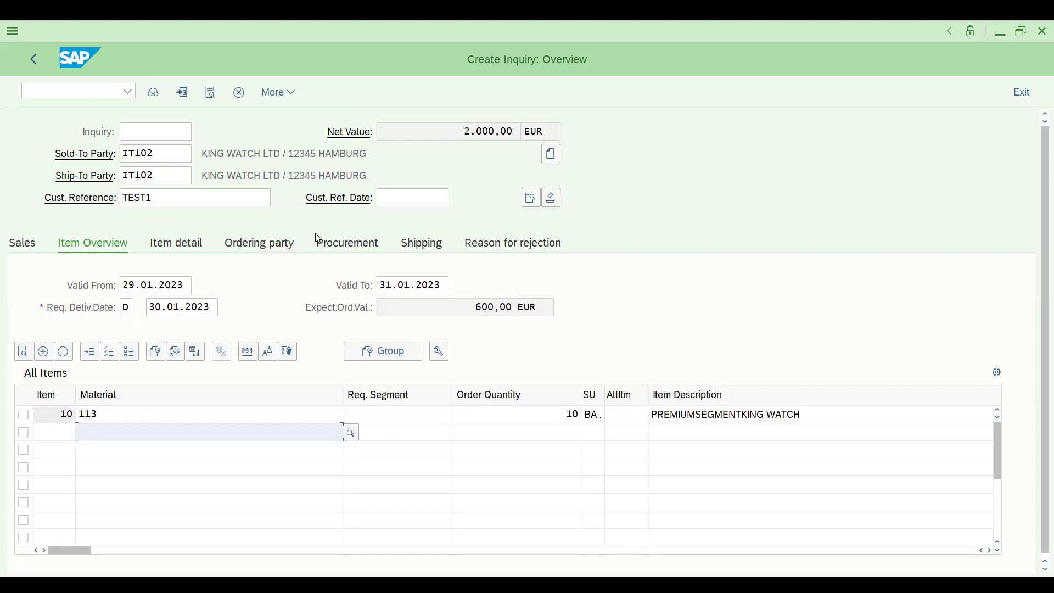
Check the new inquiry for missing data in its incompletion log
left_click(274, 92)
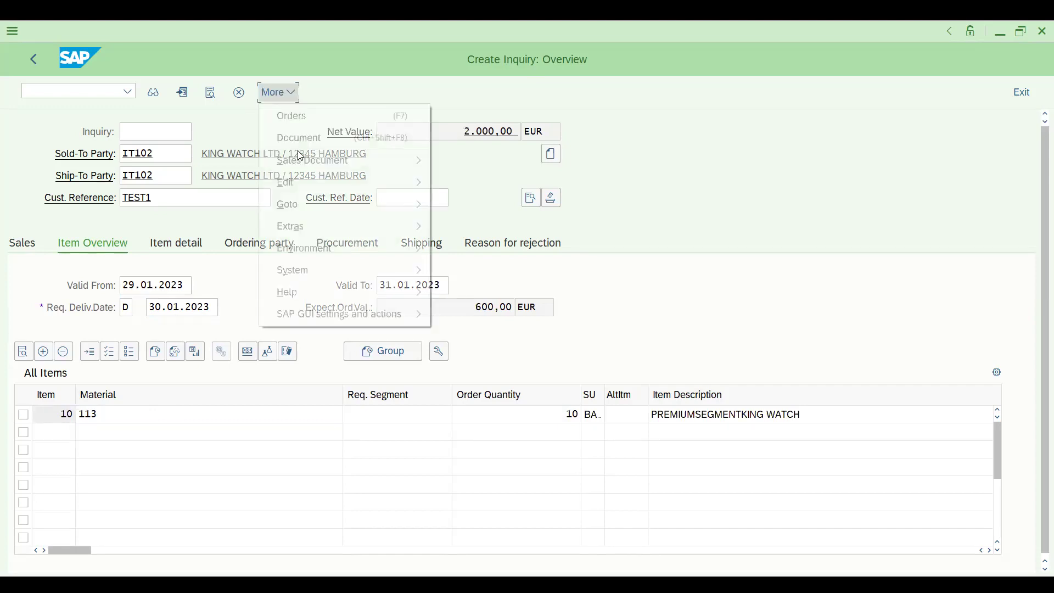
mouse_move(306, 168)
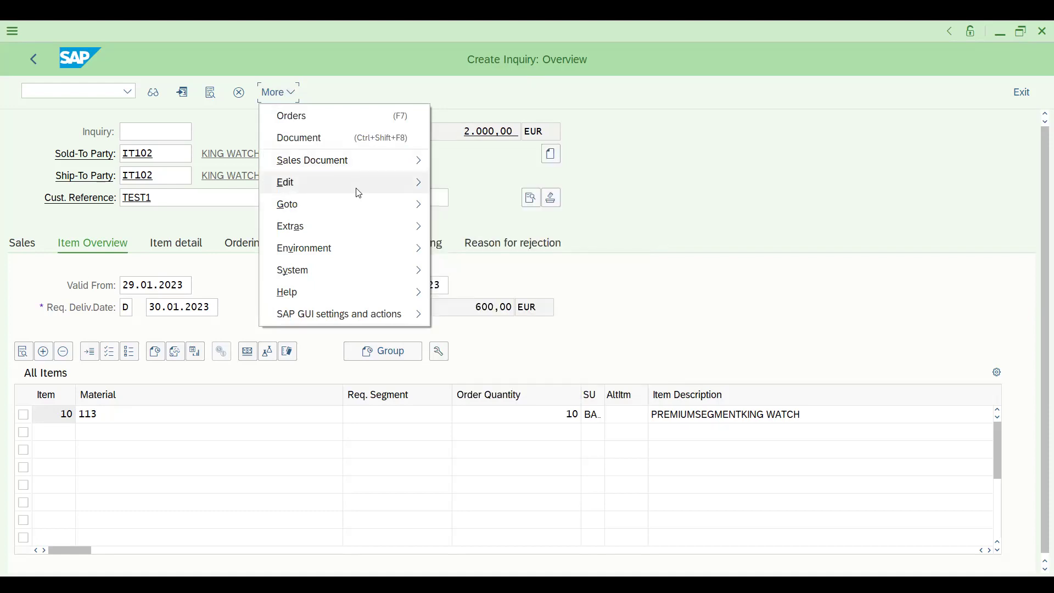
mouse_move(359, 194)
left_click(473, 403)
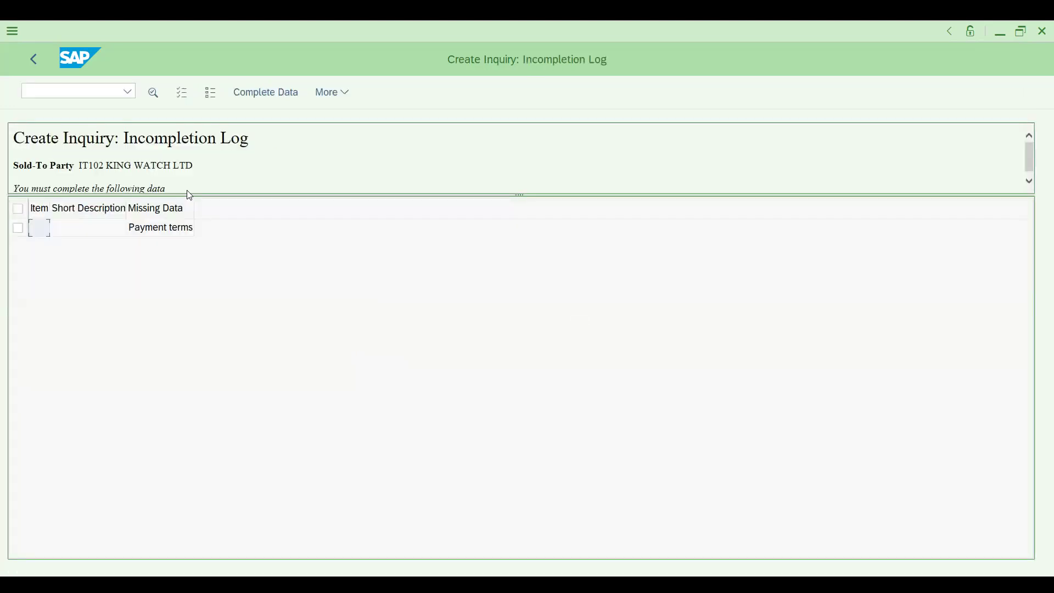
Complete the missing payment terms with 0001, return to the inquiry overview and save the inquiry
double_click(168, 228)
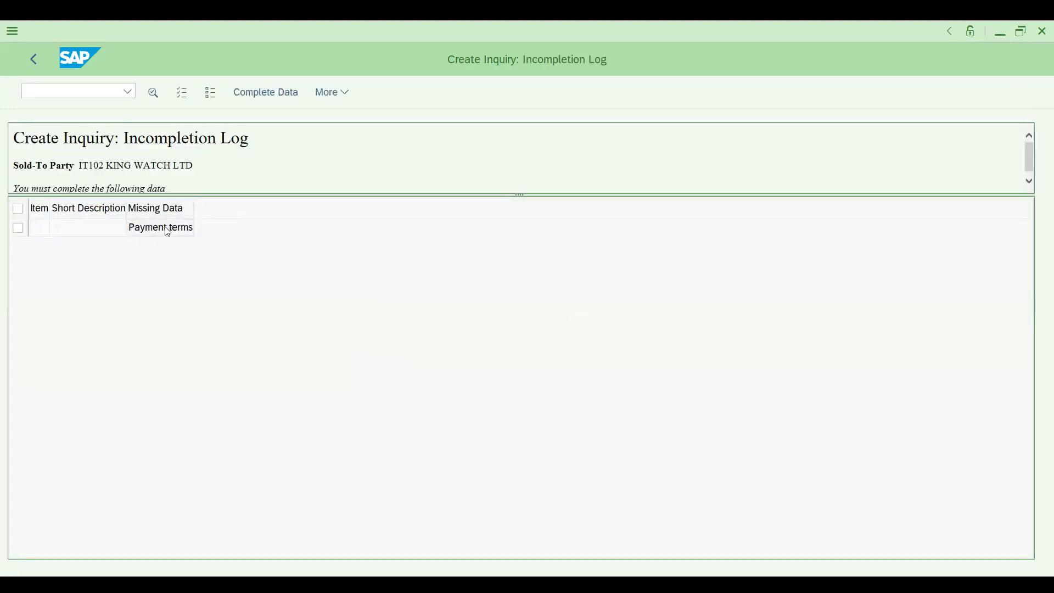
key("BackSpace")
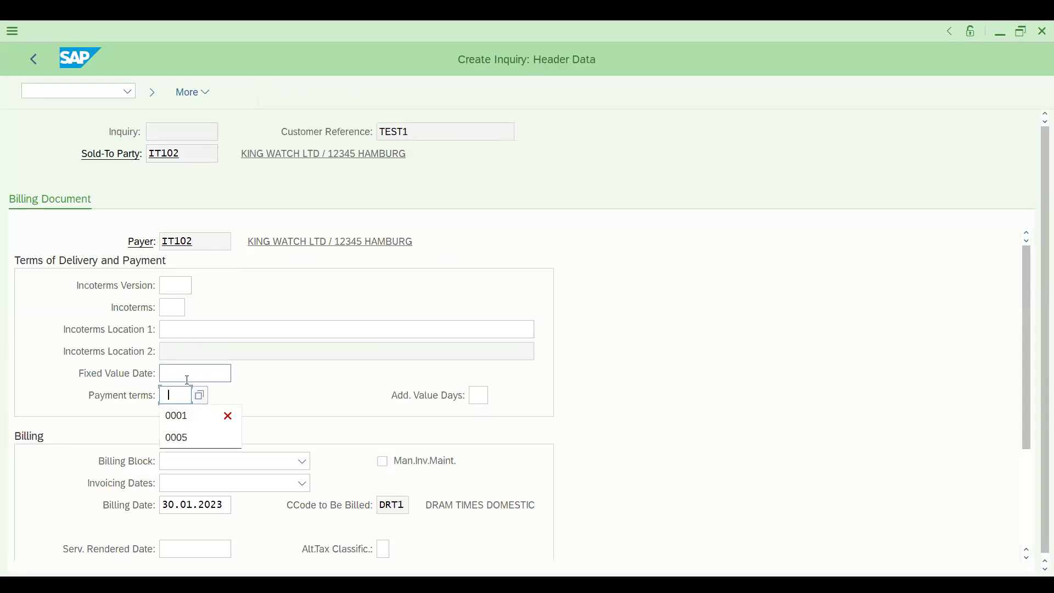
key("Return")
key("Return")
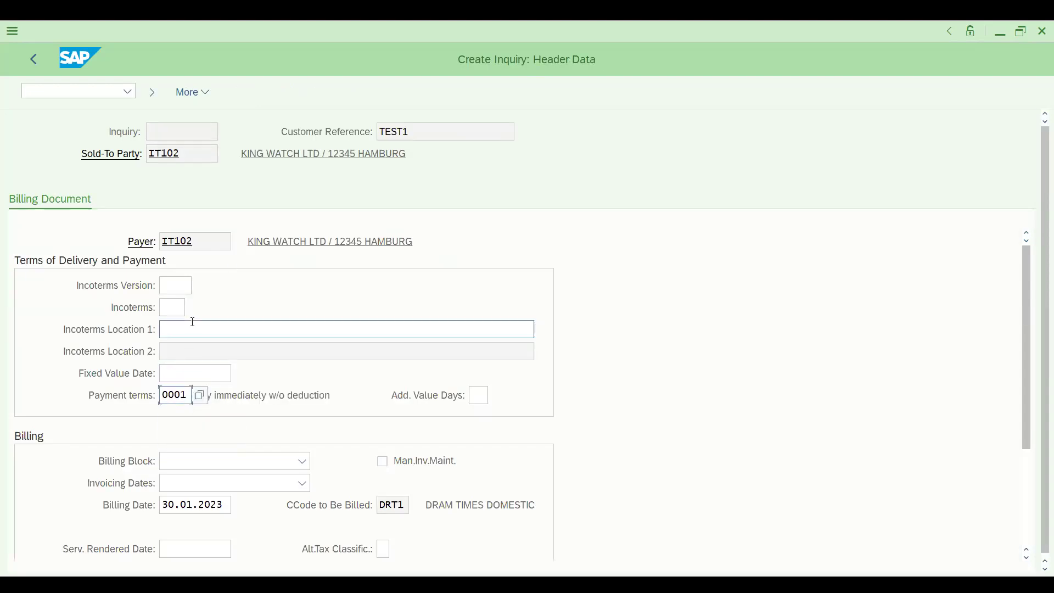
left_click(37, 58)
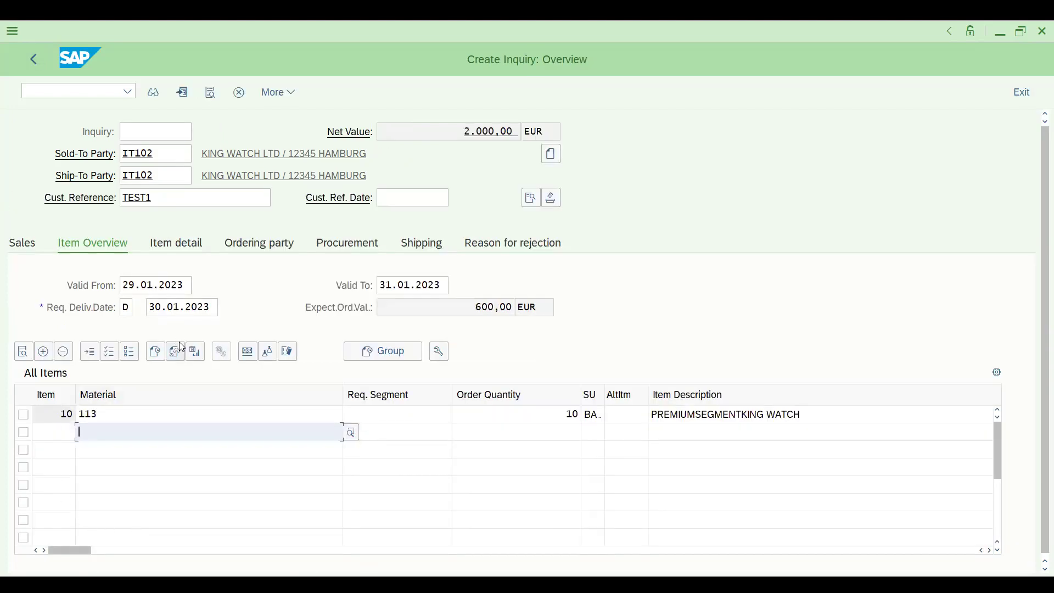
key("ctrl+s")
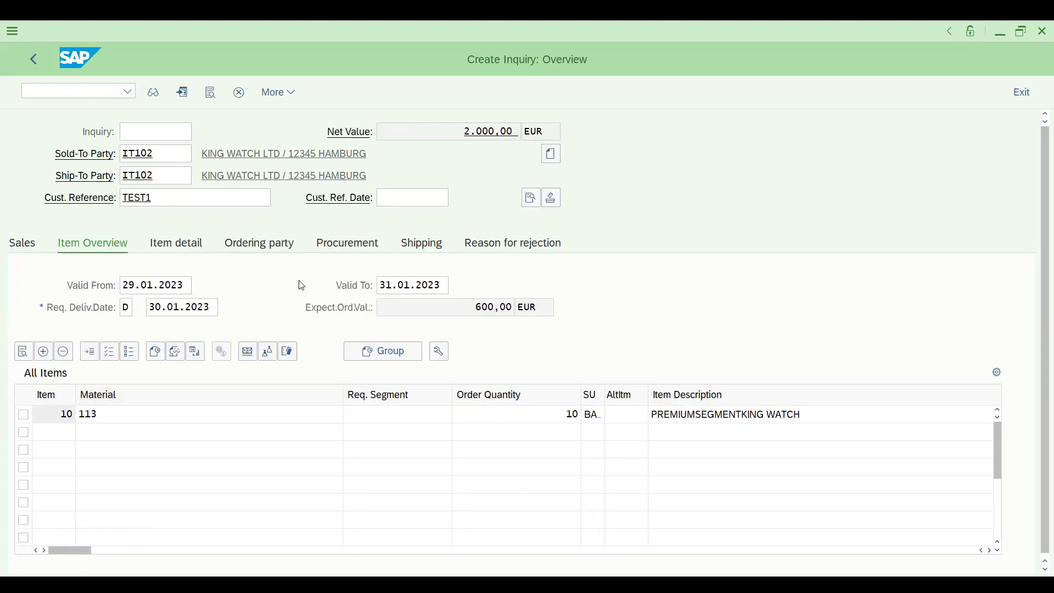
Open the Change Inquiry transaction VA12 to check the number of the saved inquiry
left_click(75, 91)
type("/NVA12")
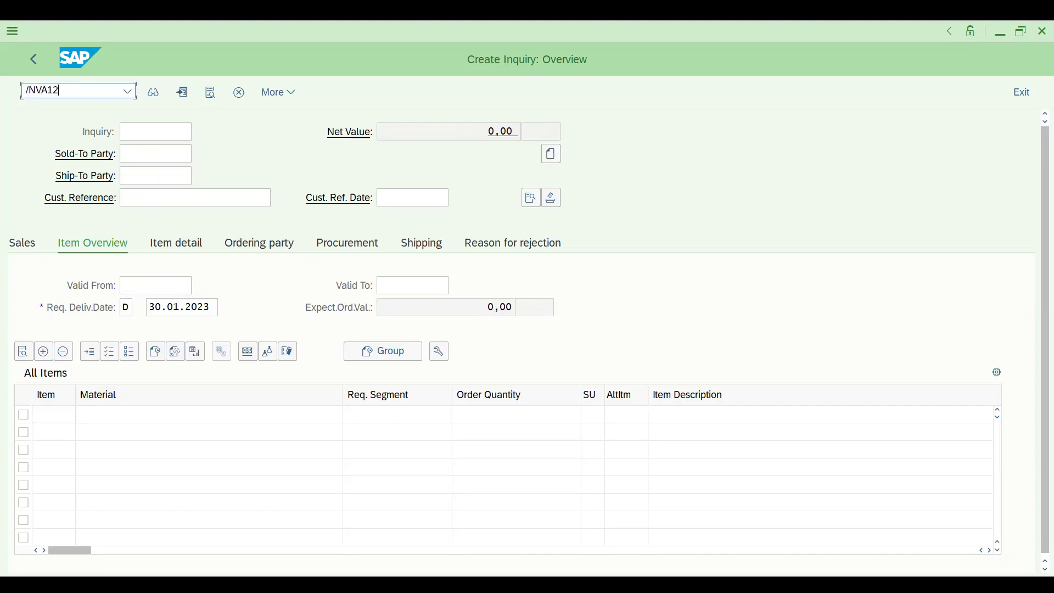
key("Return")
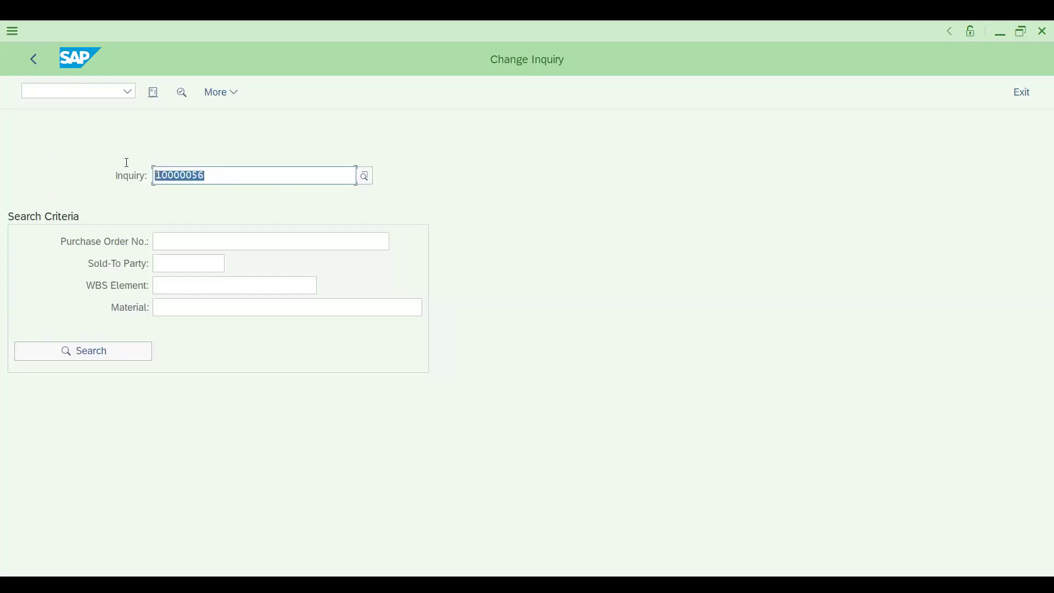
Run VA15 for the prefilled Sold-To Party, restricting the selection to Open Inquiries
left_click(79, 87)
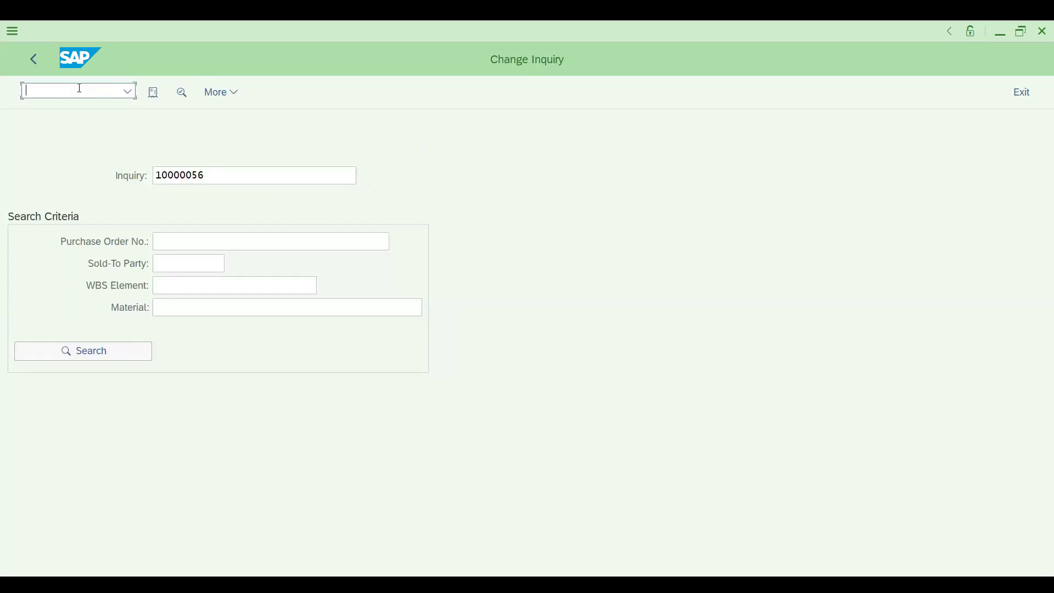
type("/NVA15")
key("Return")
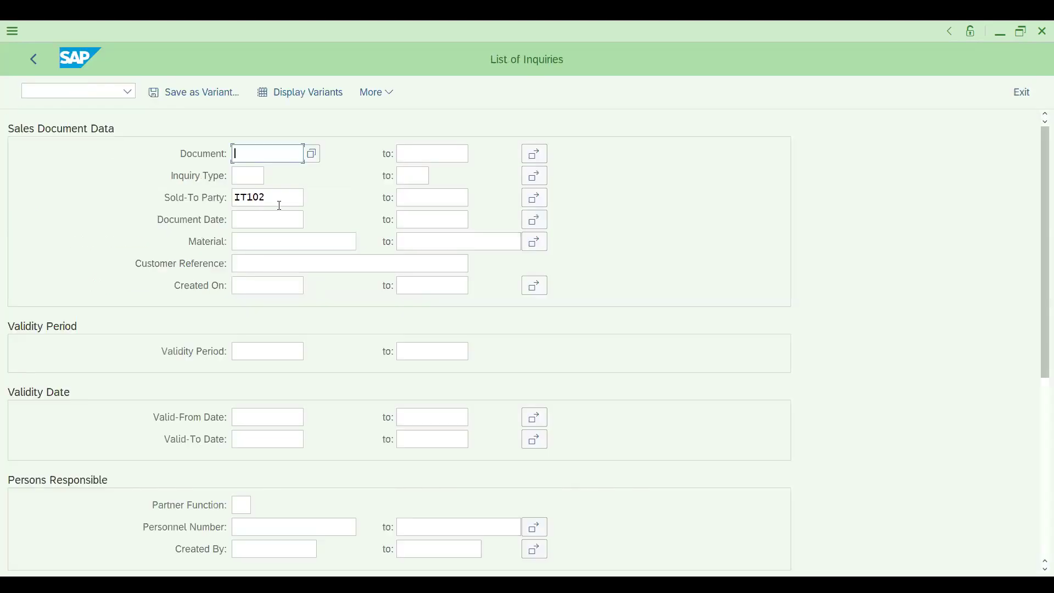
left_click(278, 197)
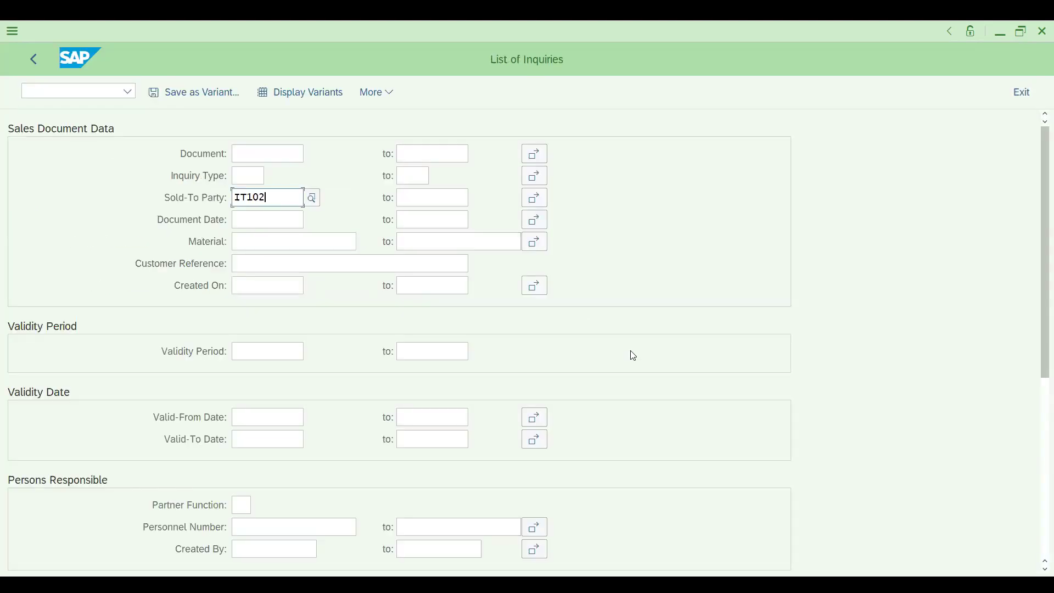
left_click_drag(1036, 335, 1039, 519)
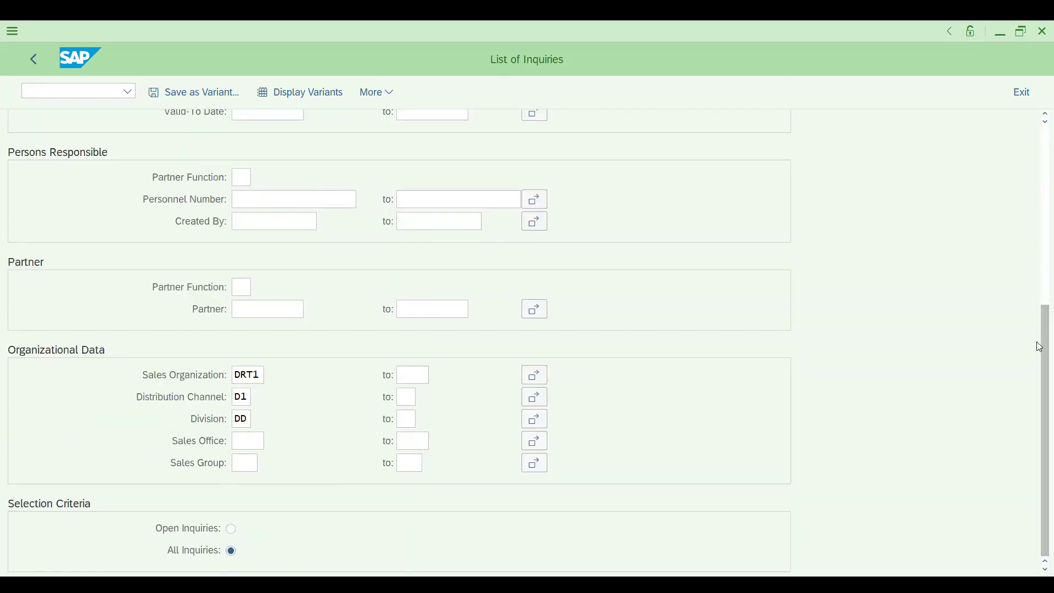
left_click(232, 531)
left_click_drag(1040, 349, 1039, 131)
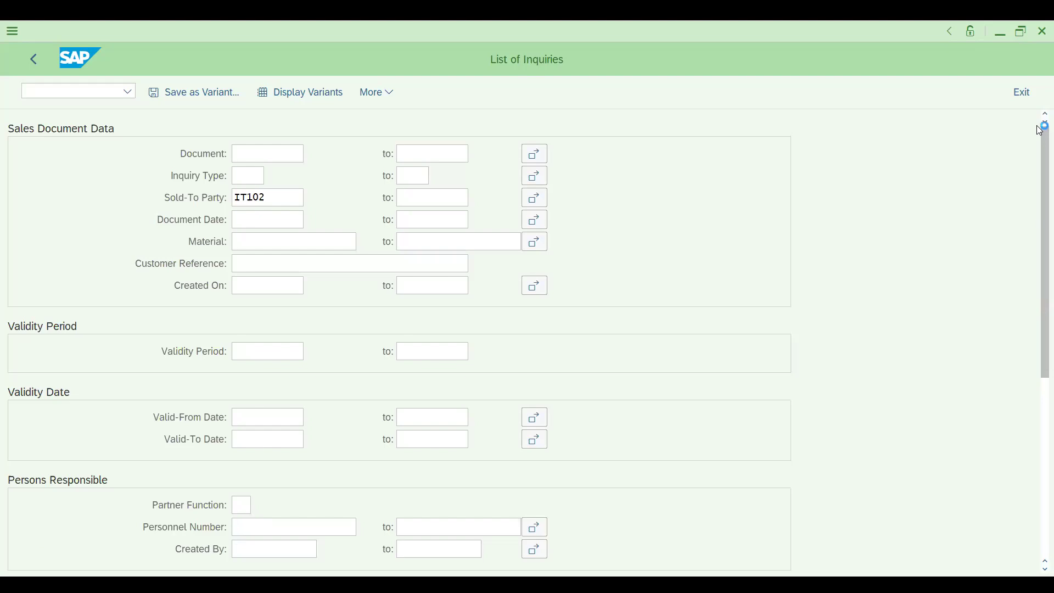
key("F8")
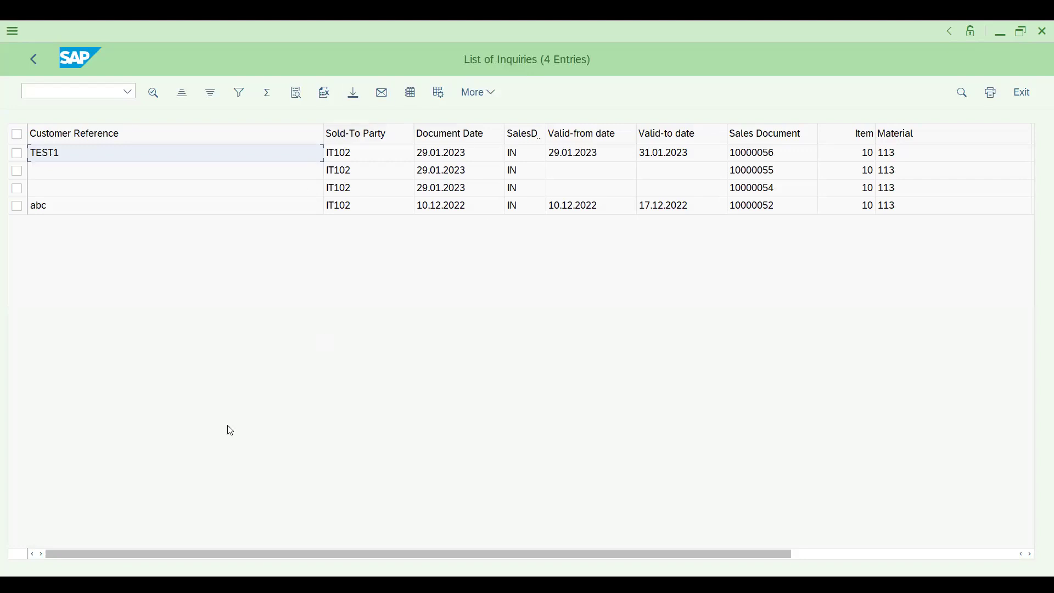
Examine the listed inquiries' sales document numbers, dates, order quantities and Sold-To Party, focusing on the TEST1 inquiry
left_click_drag(198, 553, 400, 571)
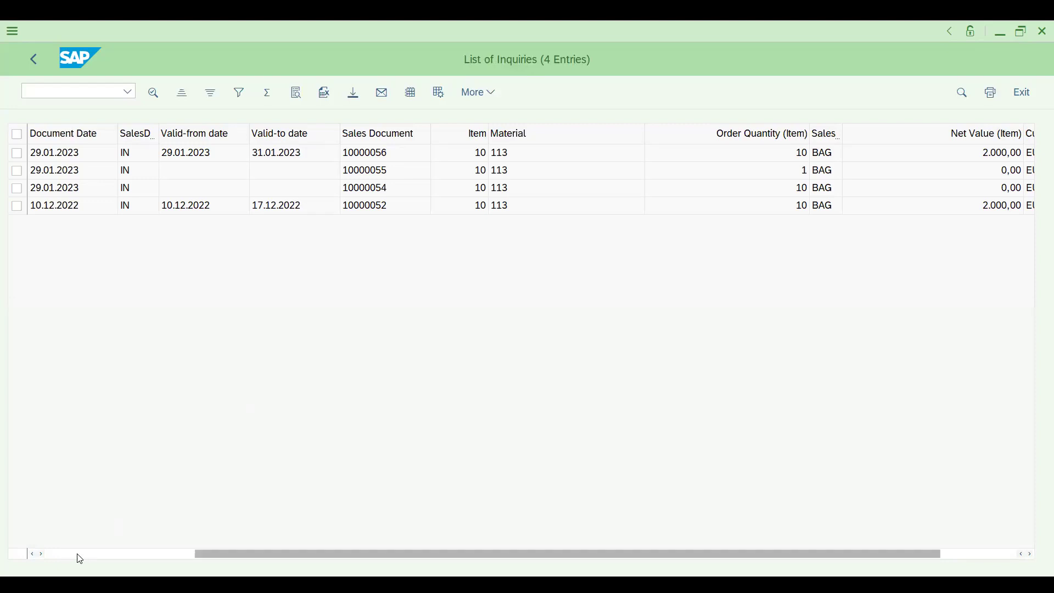
left_click(398, 135)
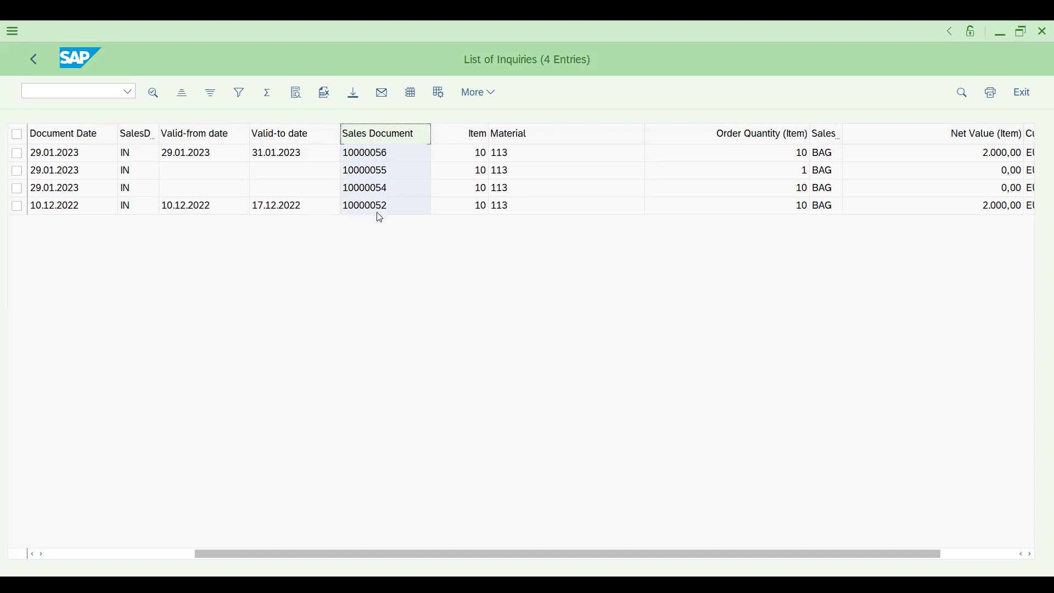
left_click(81, 157)
left_click(189, 153)
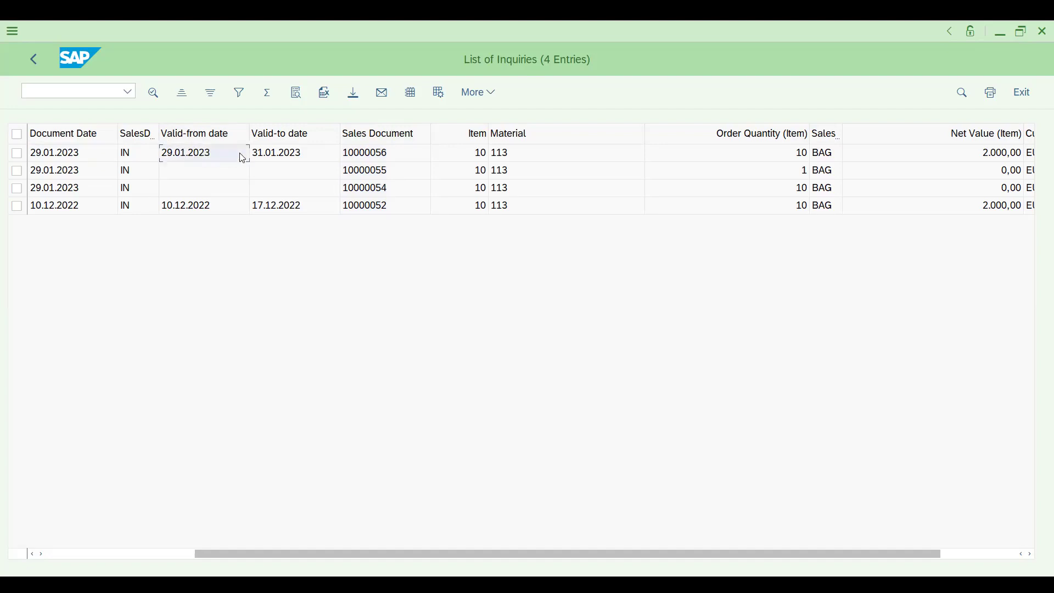
left_click(284, 159)
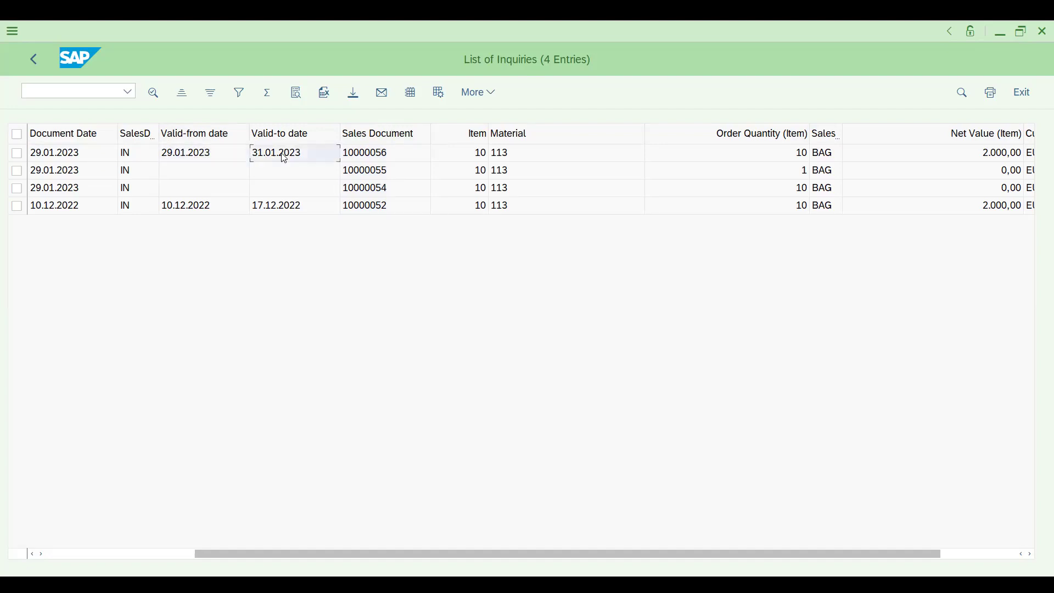
left_click(726, 157)
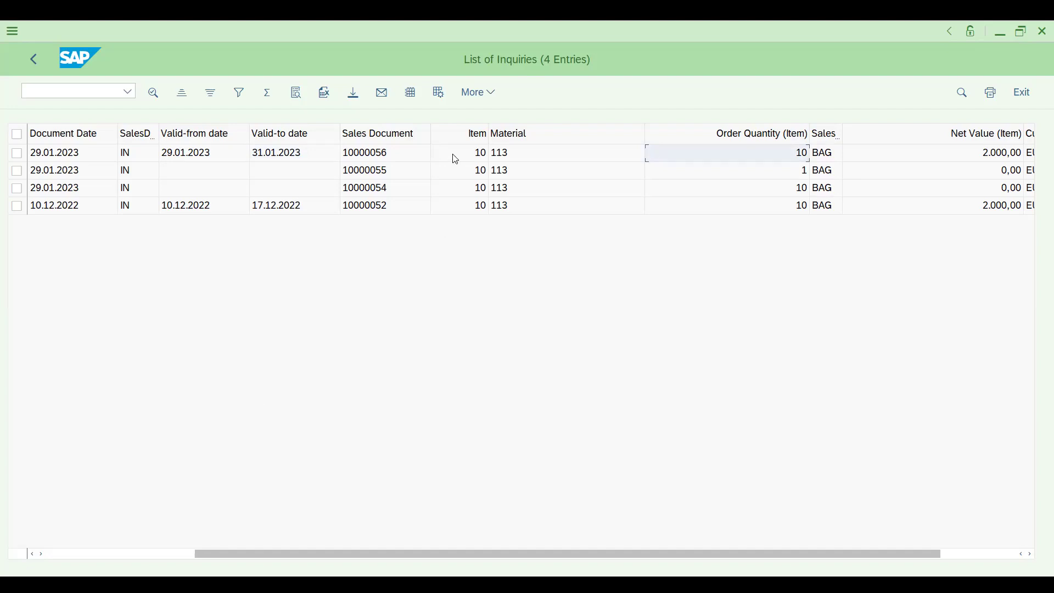
left_click(128, 556)
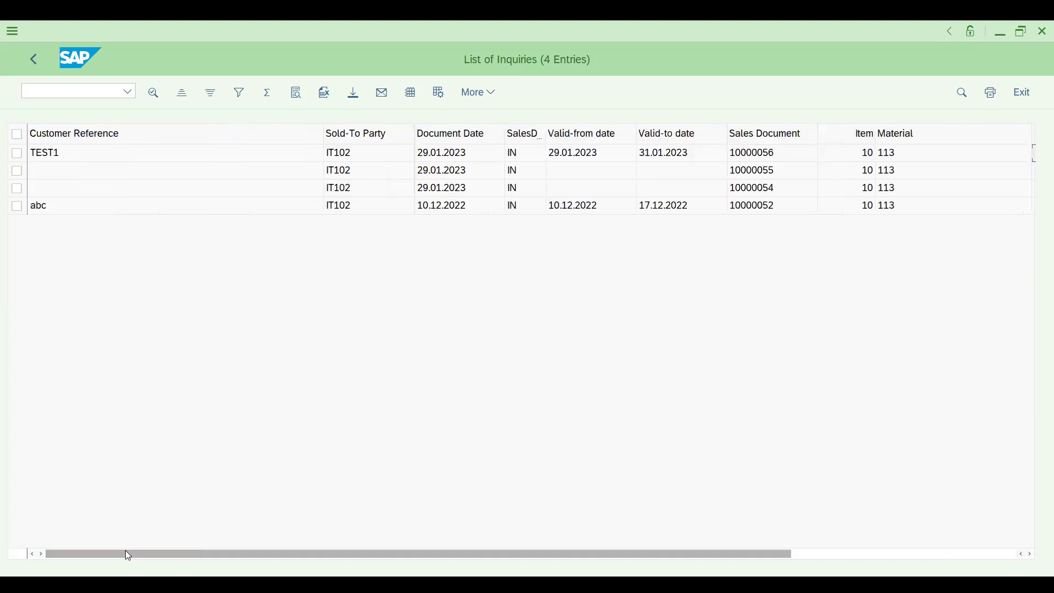
left_click(358, 135)
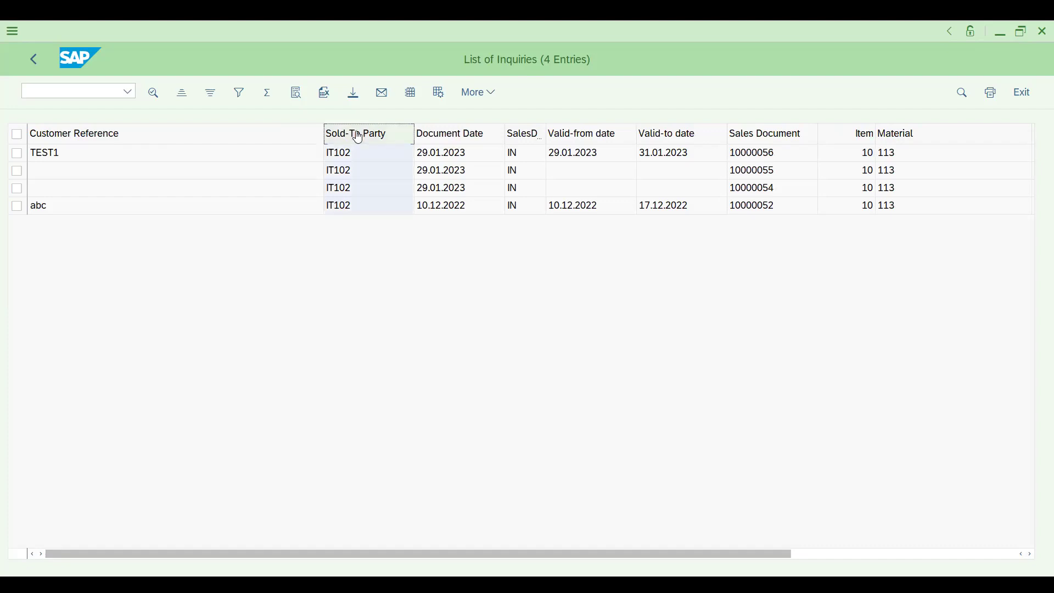
left_click(128, 91)
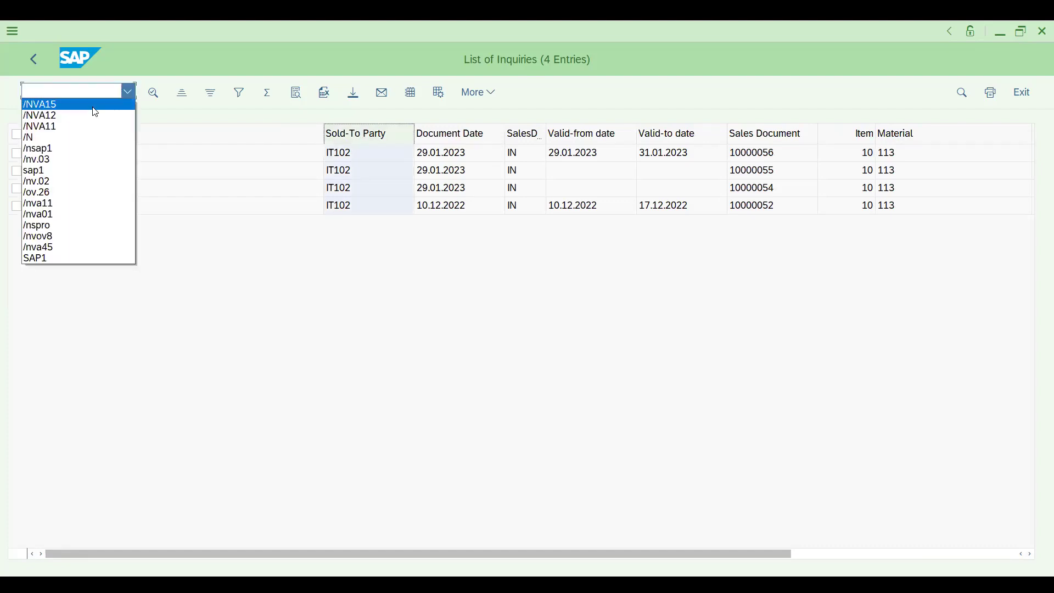
left_click(259, 367)
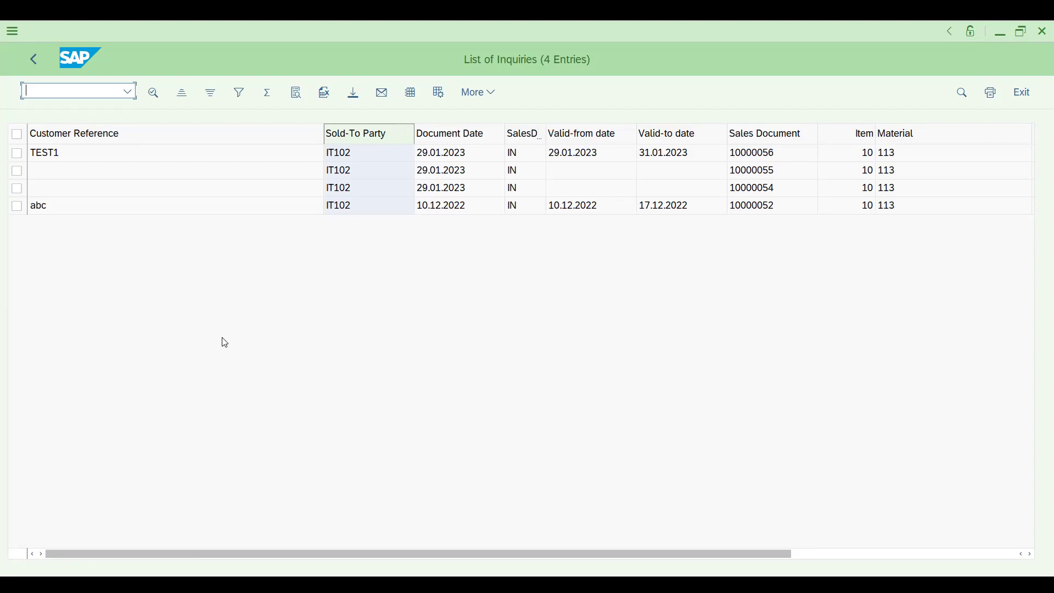
left_click(128, 91)
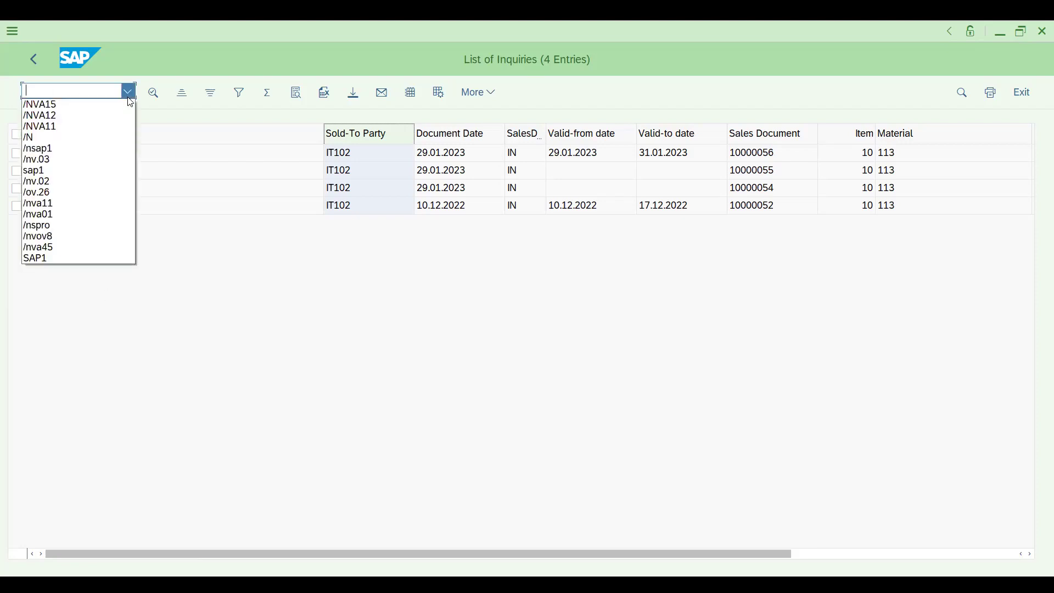
left_click(126, 323)
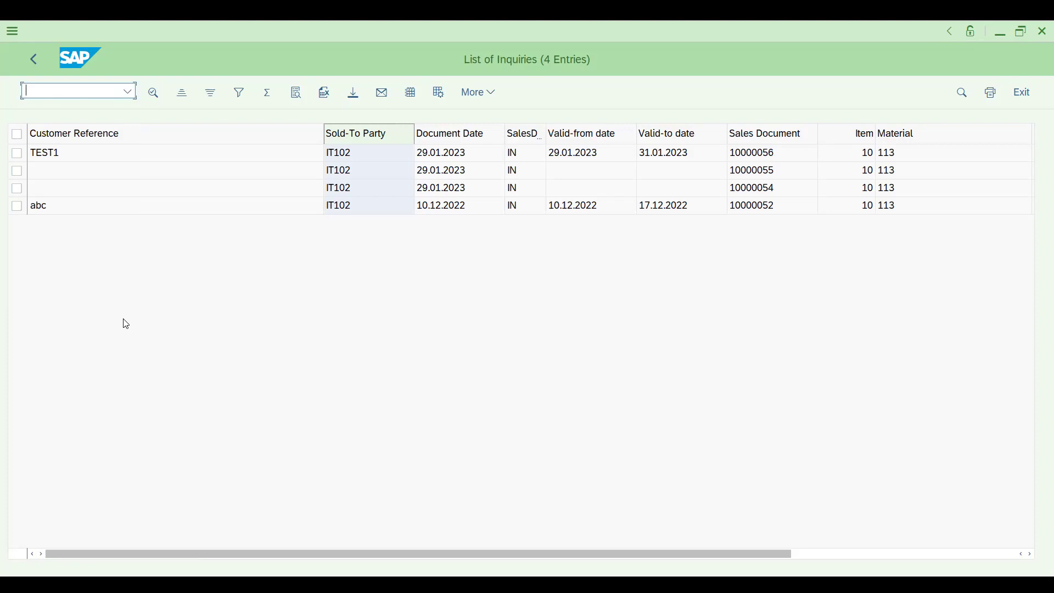
Return to the List of Inquiries selection screen and clear the Sold-To Party
left_click(32, 62)
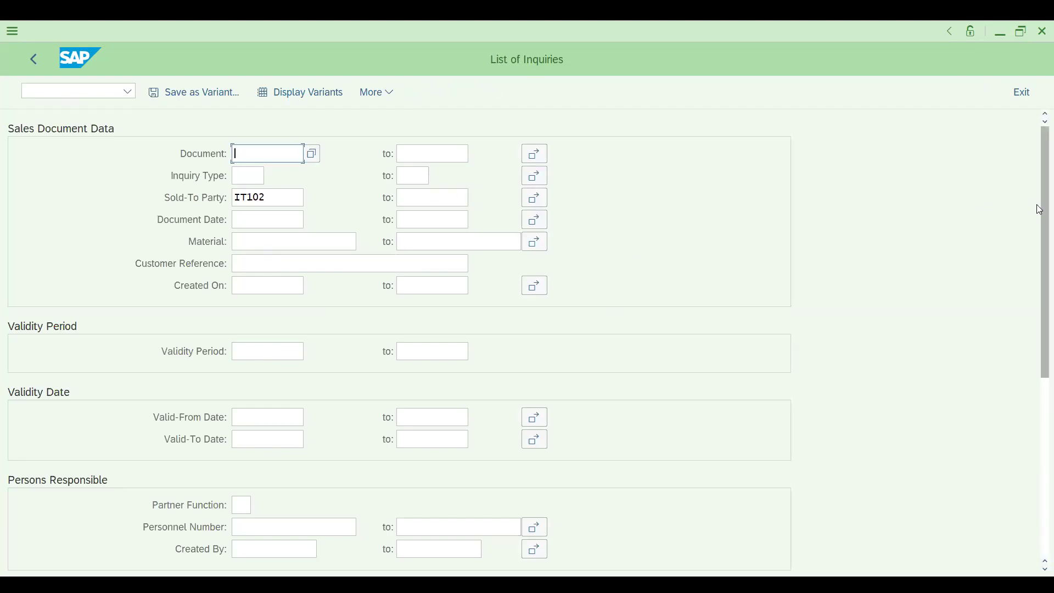
mouse_move(1036, 204)
left_mouse_down()
mouse_move(1022, 420)
mouse_move(1022, 219)
left_mouse_up()
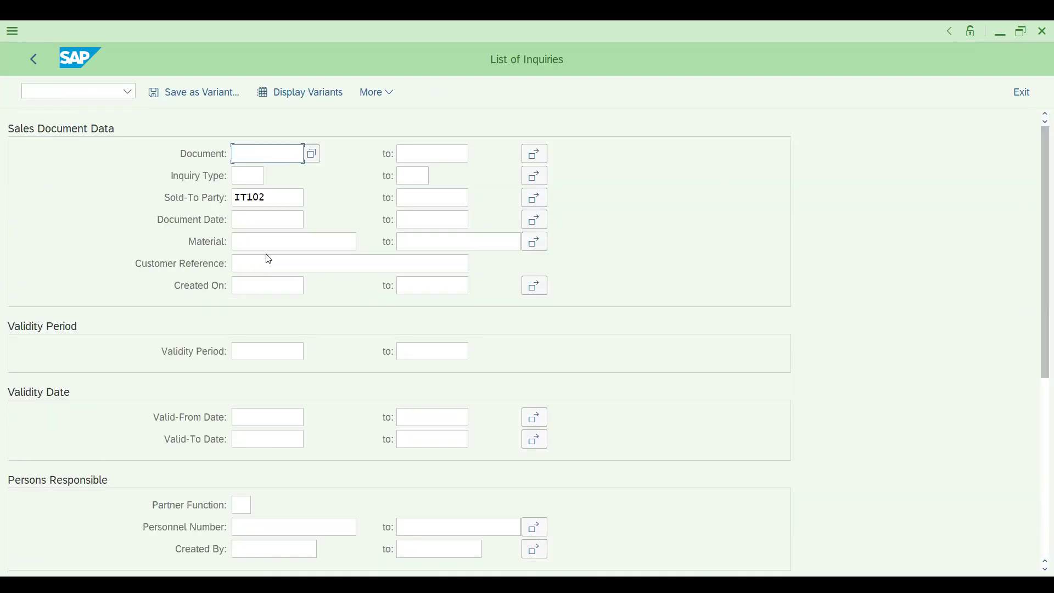
left_click(274, 203)
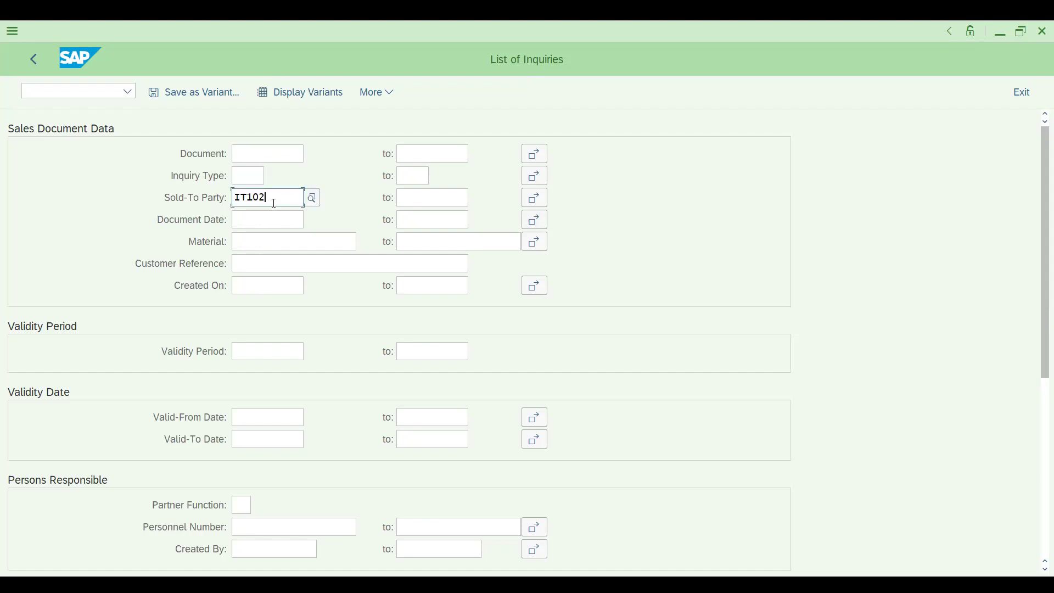
key("BackSpace")
key("BackSpace")
key("BackSpace")
key("BackSpace")
key("BackSpace")
left_click(117, 130)
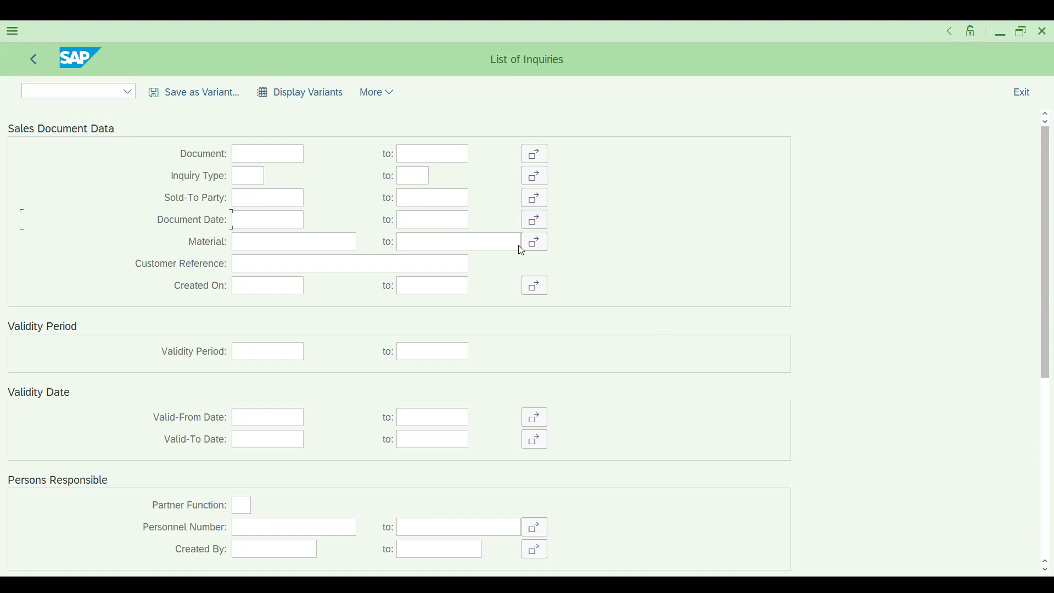
left_click(1021, 32)
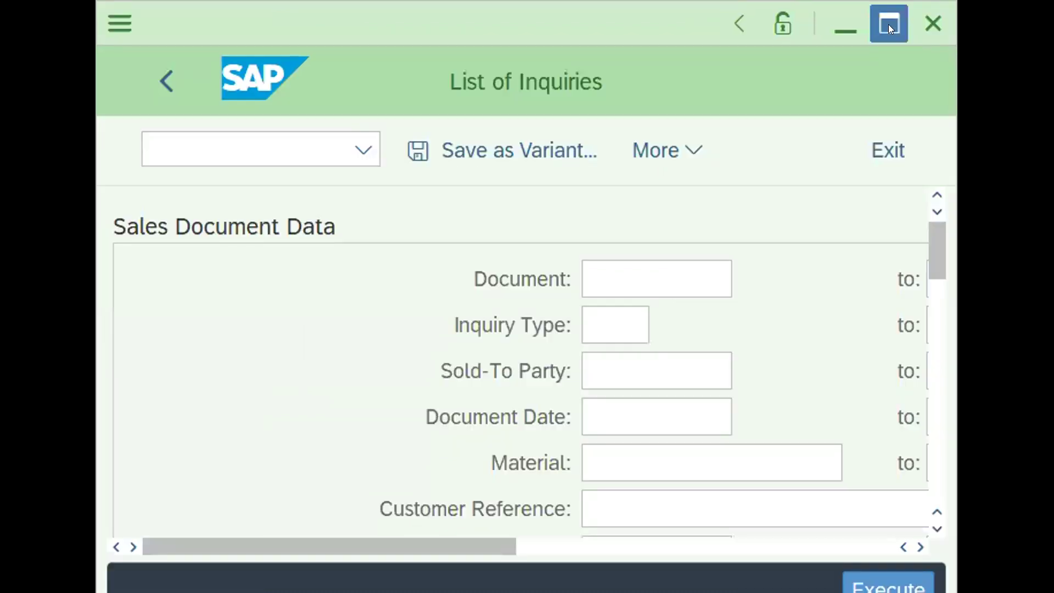
left_click(888, 24)
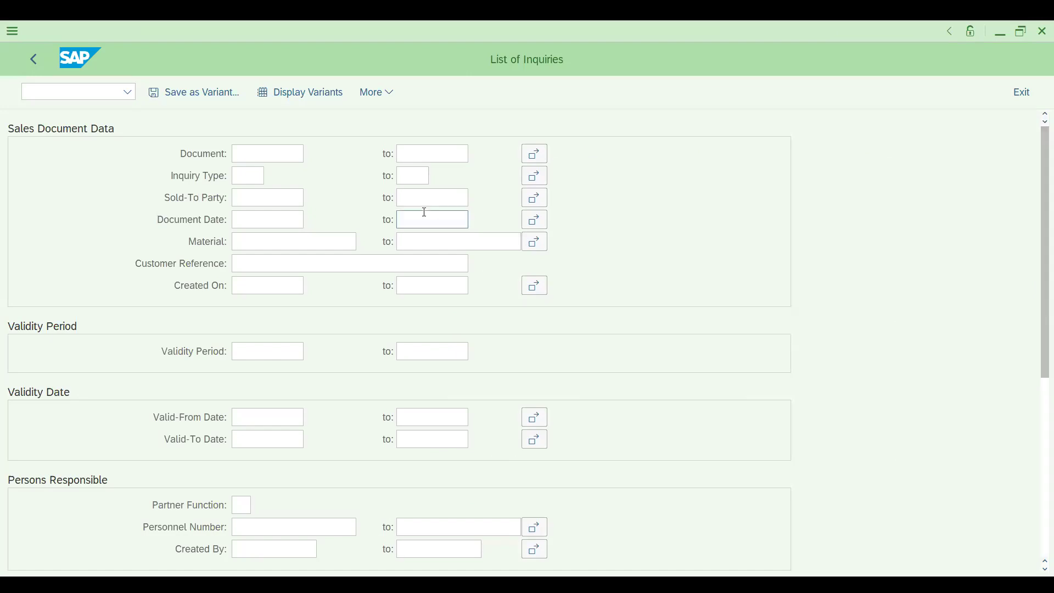
Run the list of inquiries with the customer's number as Sold-To Party, changing the selection criteria to All Inquiries
left_click(238, 196)
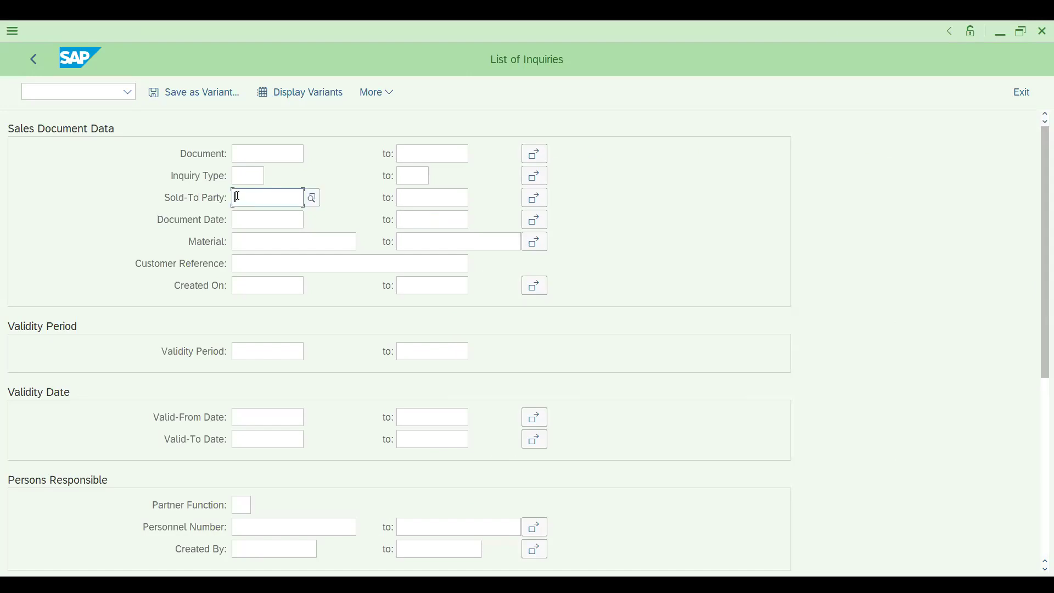
type("ITO")
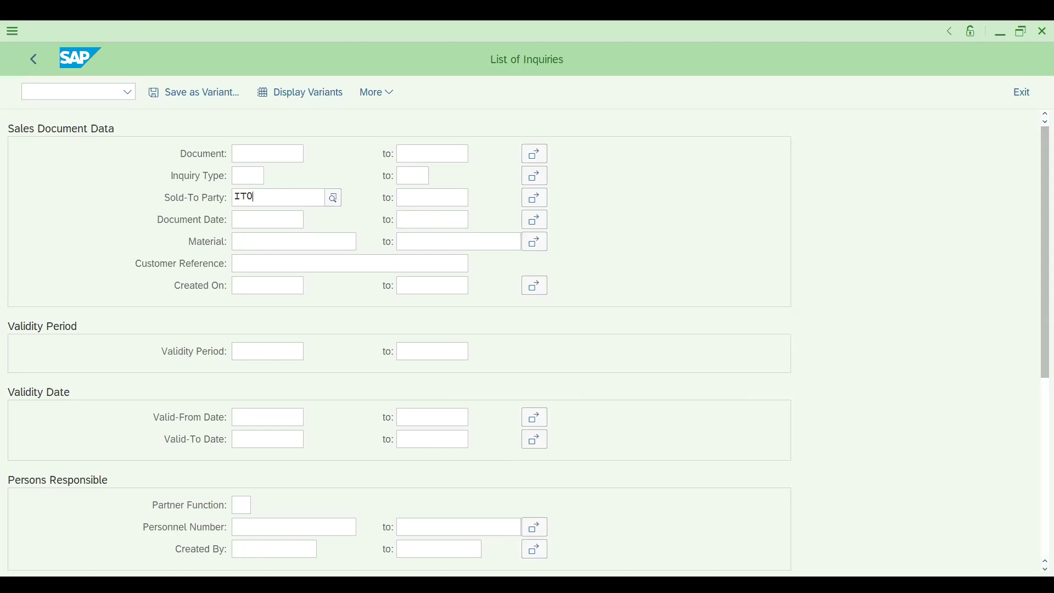
key("BackSpace")
type("102")
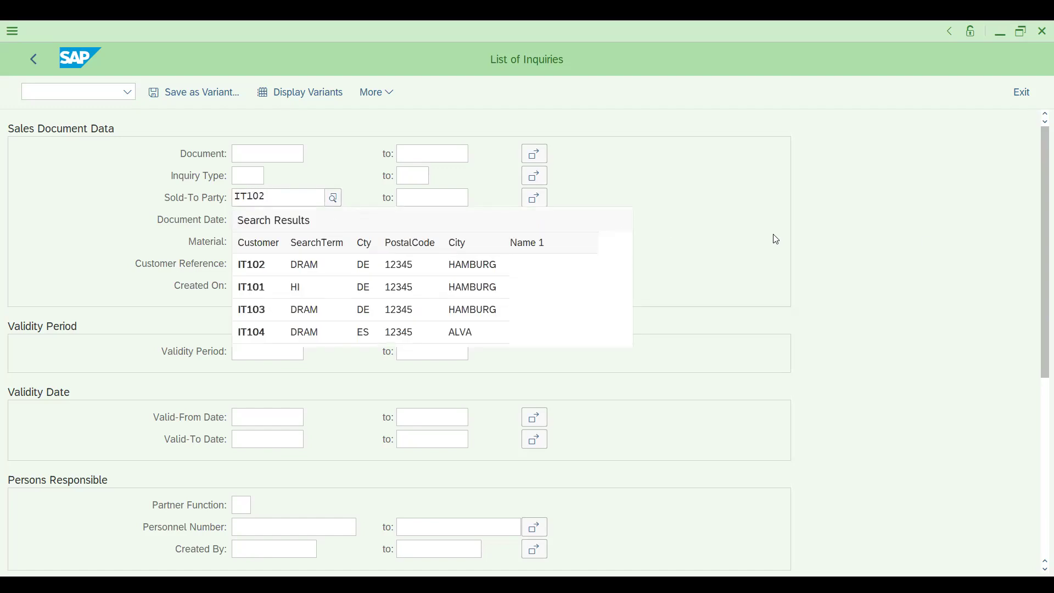
left_click_drag(1039, 256, 1039, 469)
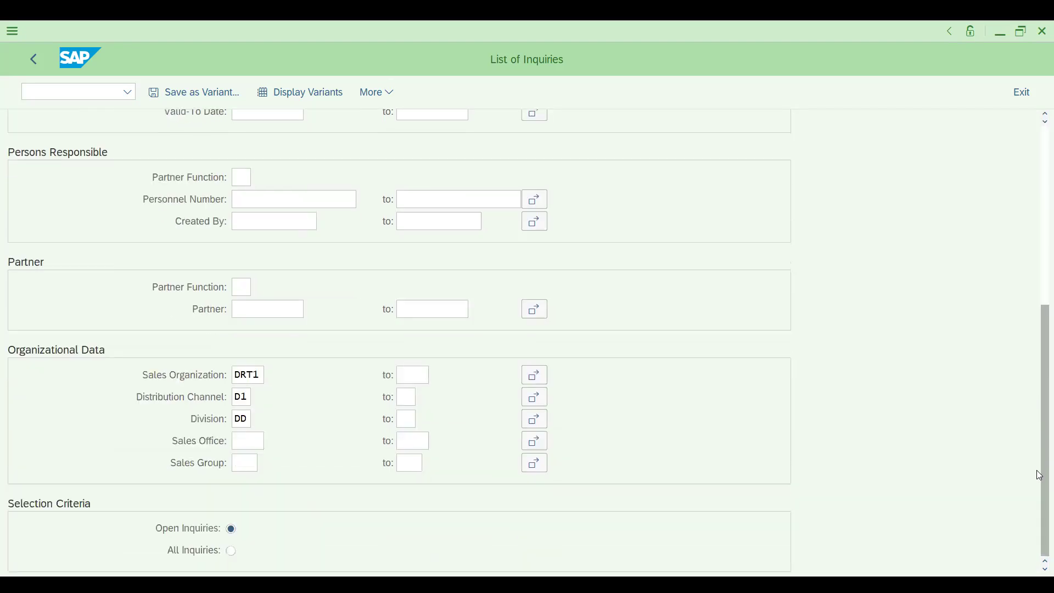
left_click(233, 551)
left_click_drag(1040, 342, 1039, 157)
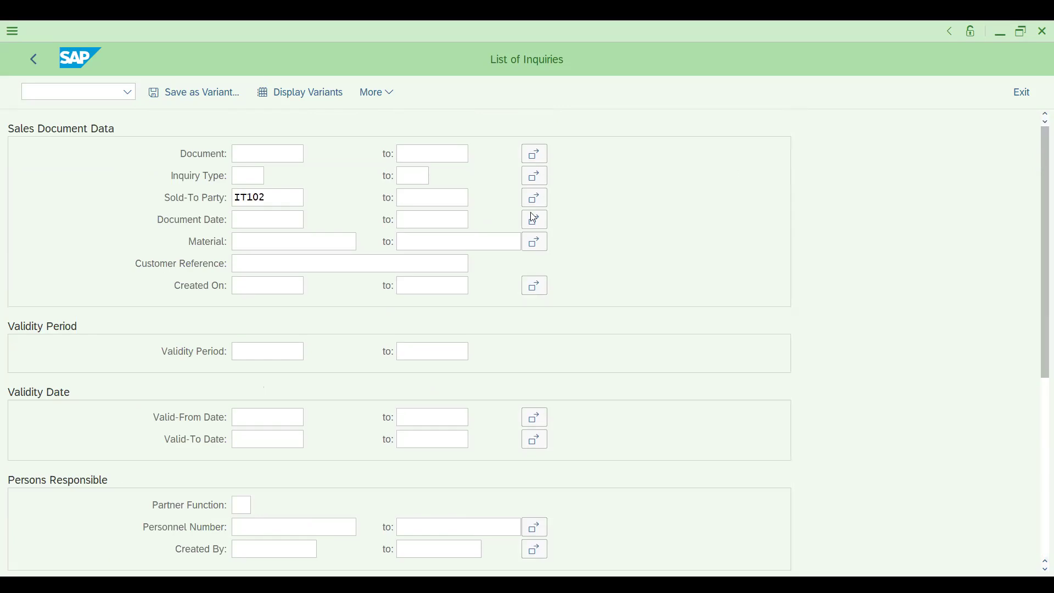
left_click(497, 240)
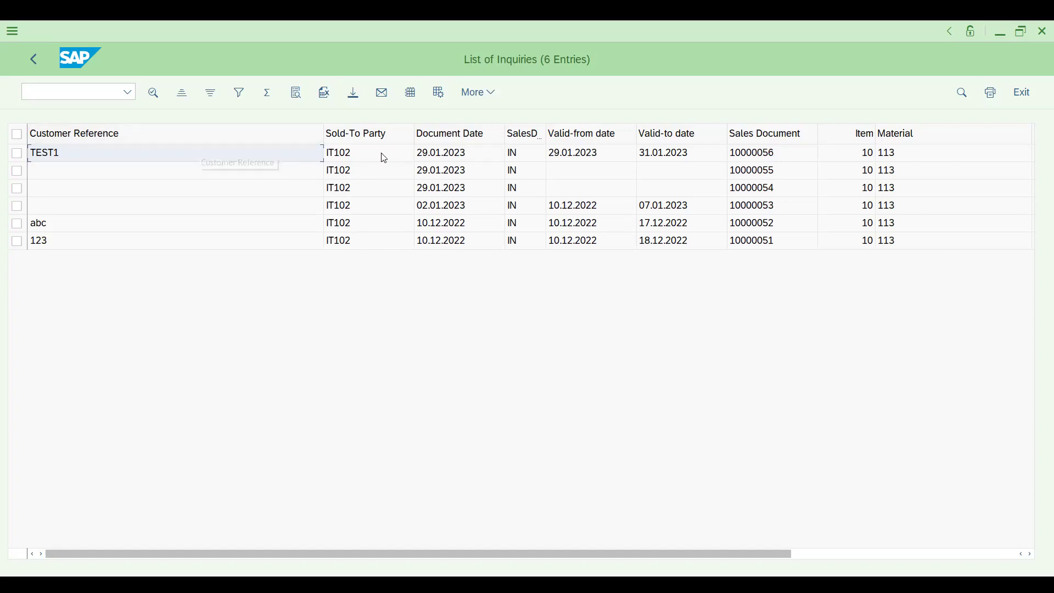
Check the Sold-To Party and Document Date of the TEST1 inquiry in the list, and return to the selection screen
left_click(410, 159)
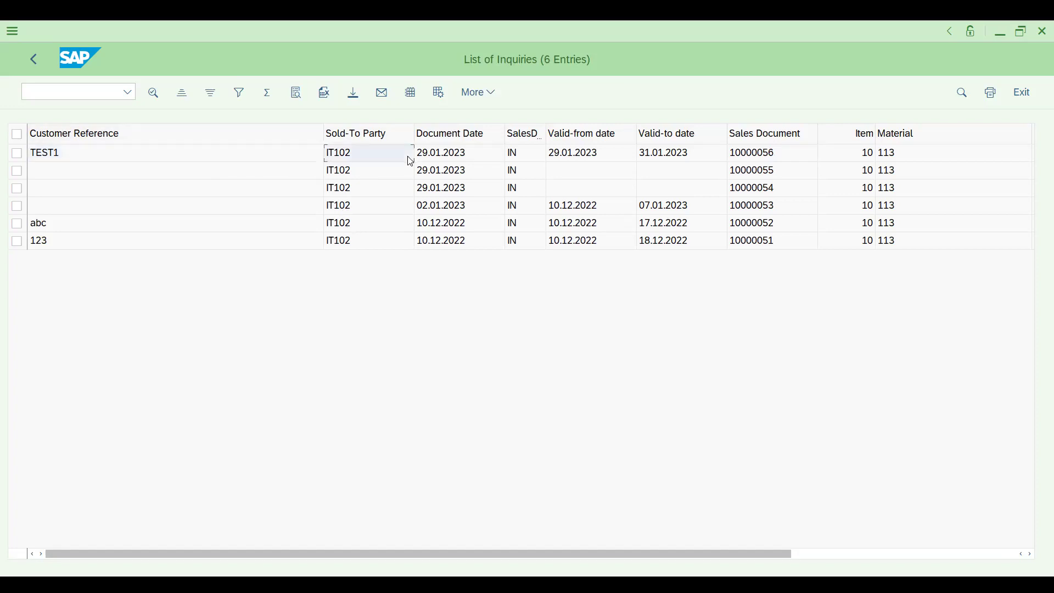
left_click(436, 159)
left_click(360, 160)
left_click(52, 89)
left_click(33, 59)
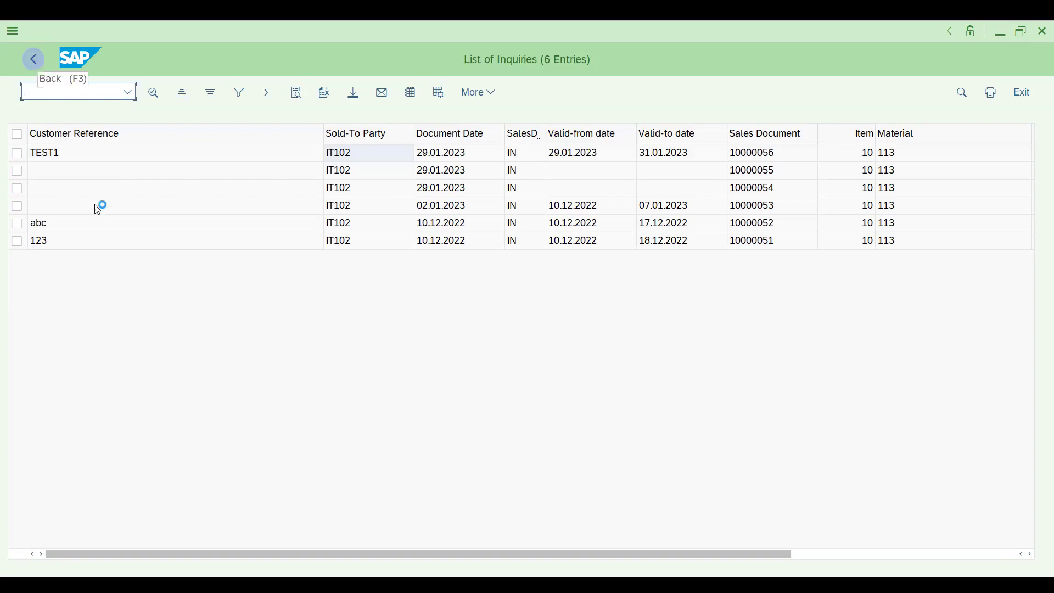
Open the Incomplete SD Documents transaction V.03 and look over its selection criteria
left_click(92, 92)
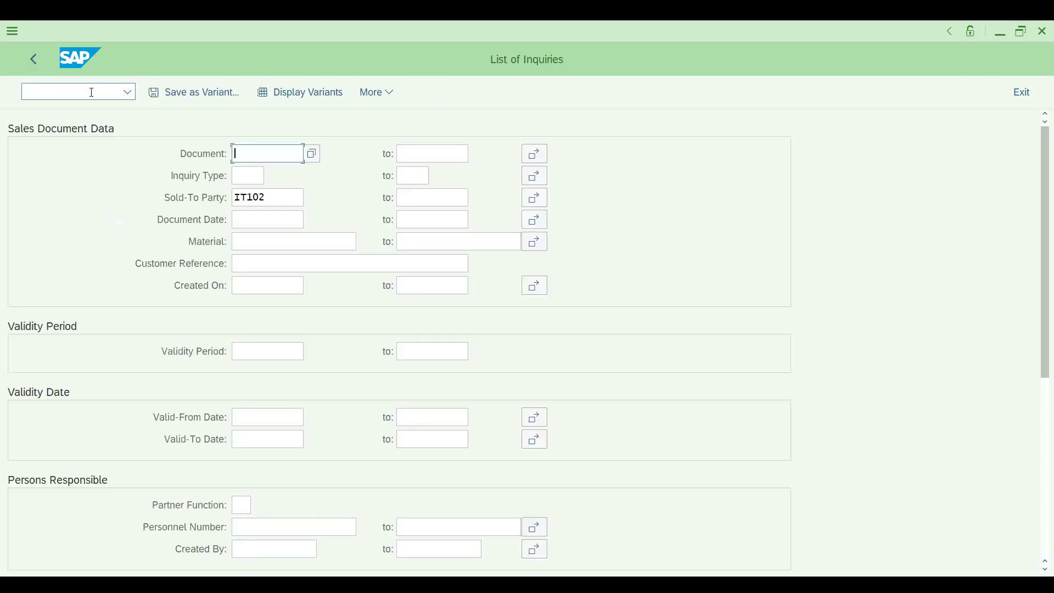
type("/NVA")
type("NV.03")
scroll(242, 286, "down", 10)
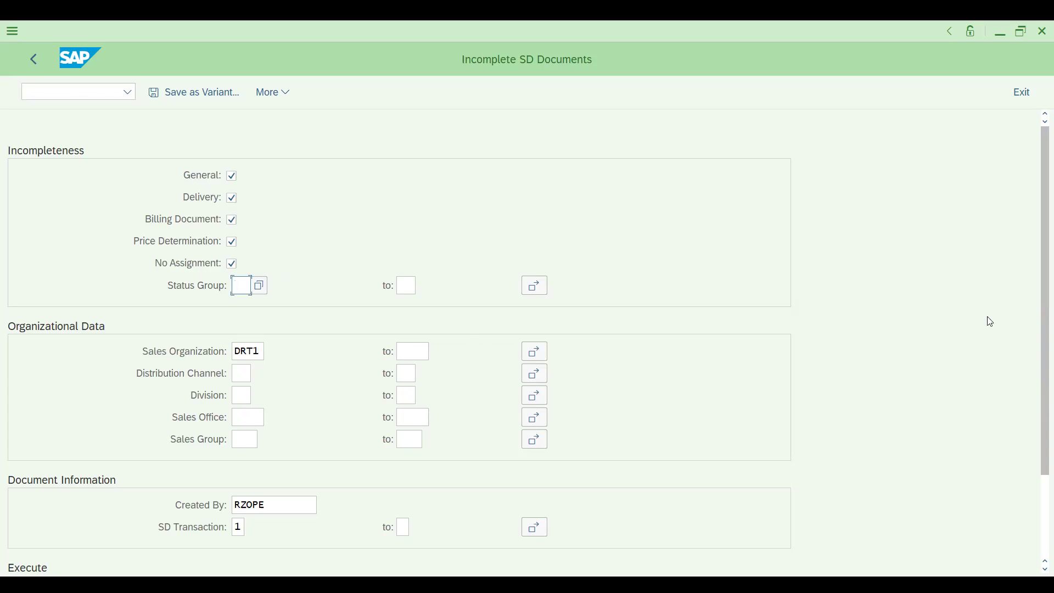
left_click_drag(1039, 336, 1037, 298)
Start an inquiry with VA11, keeping inquiry type IN, sales organization DRT1, distribution channel D1 and division DD
left_click(74, 88)
type("/NVA1")
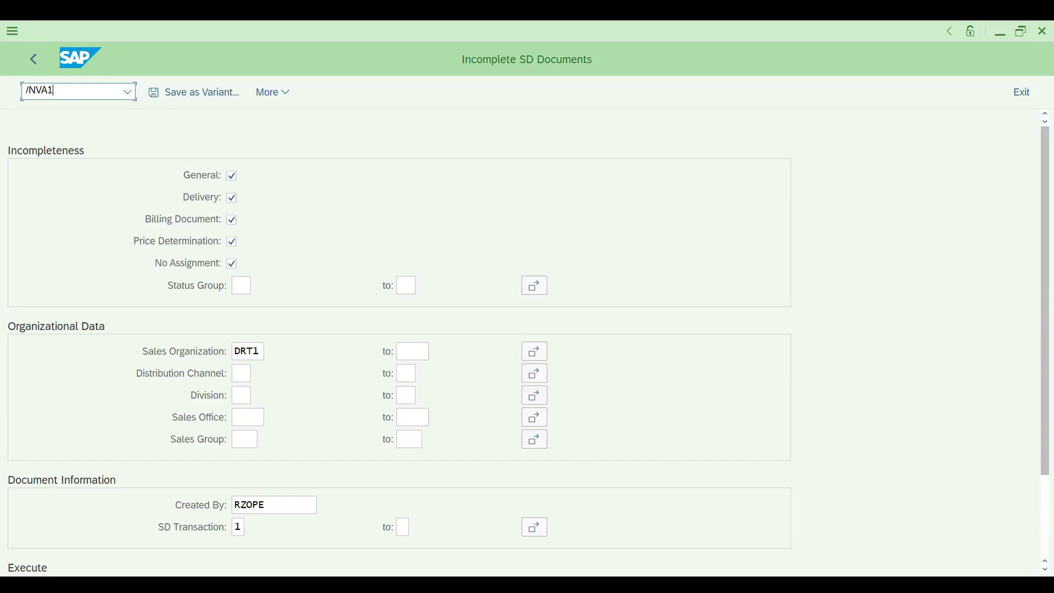
key("Return")
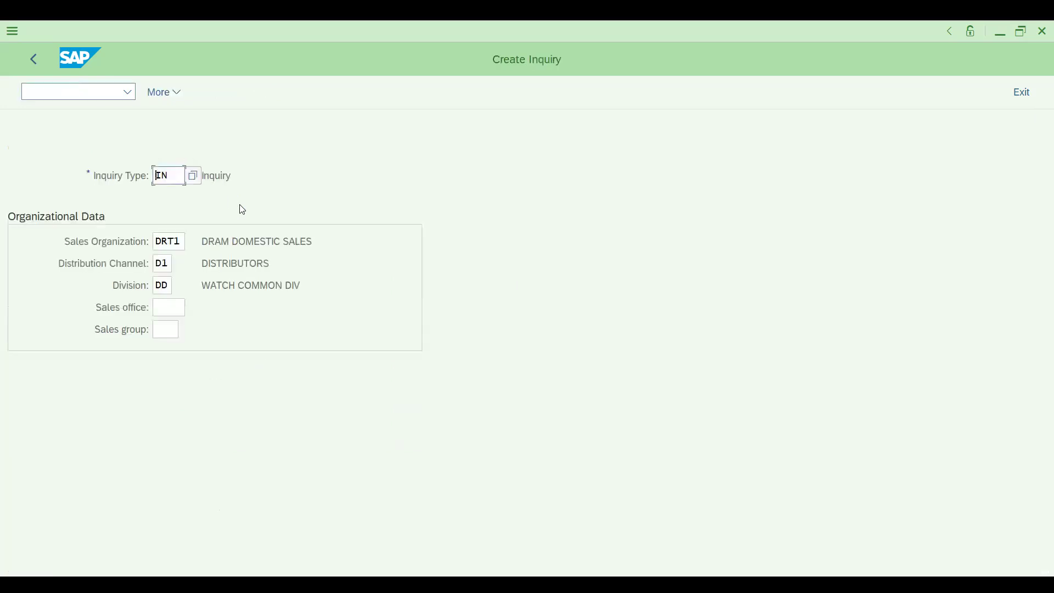
key("Return")
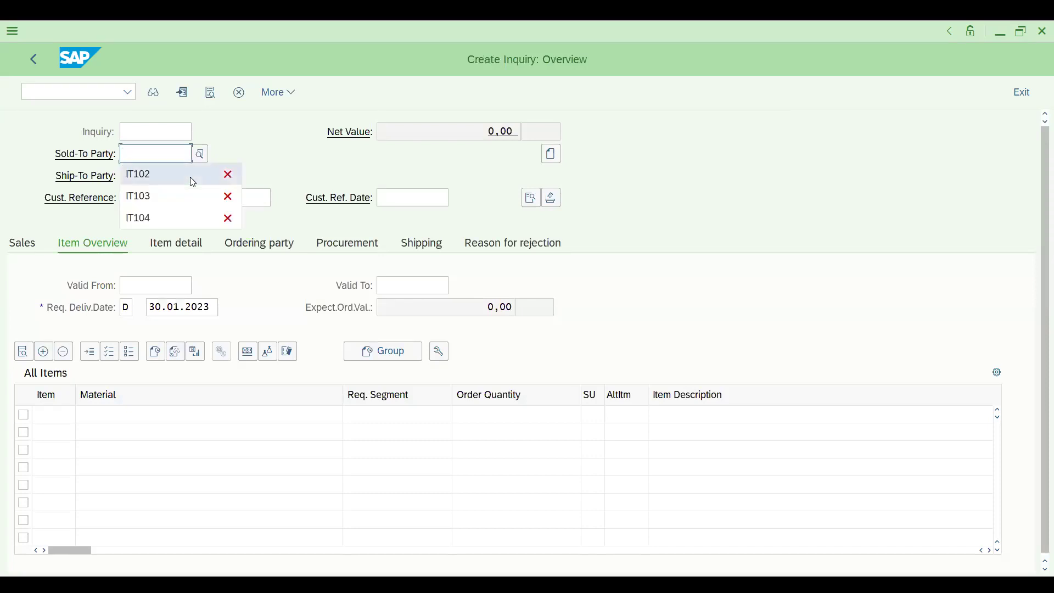
Fill in the first suggested customer as Sold-To Party and add material 113 with an order quantity of 5
left_click(190, 177)
key("Return")
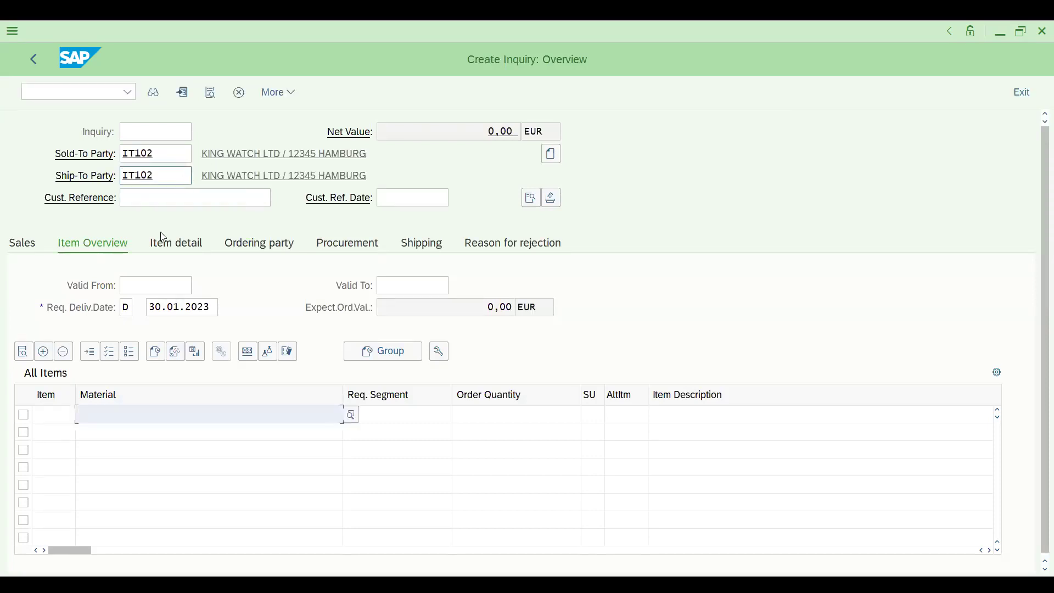
key("Down")
key("Return")
key("Tab")
key("Tab")
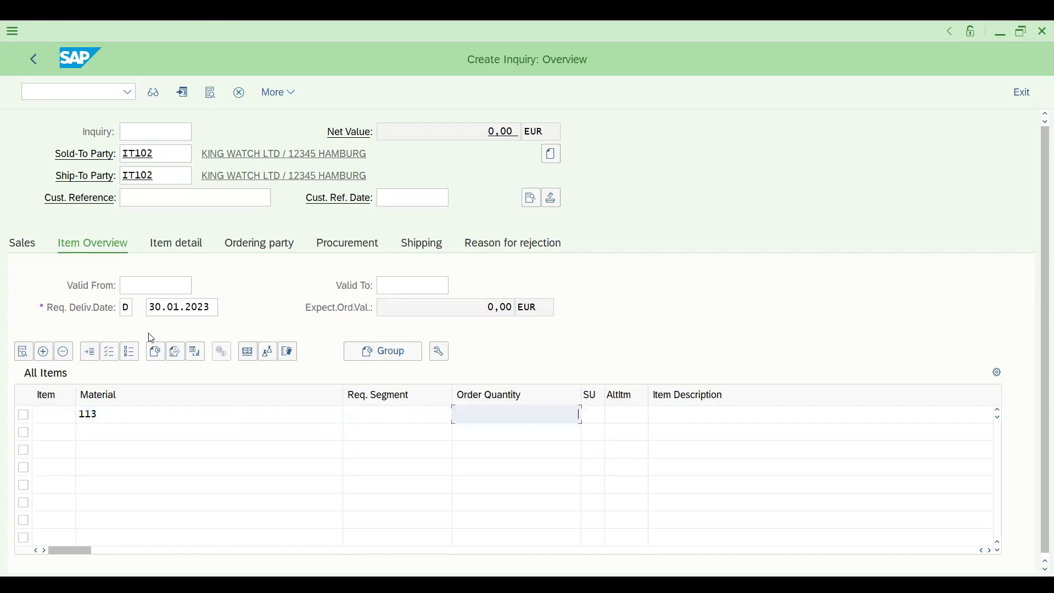
type("5")
key("Return")
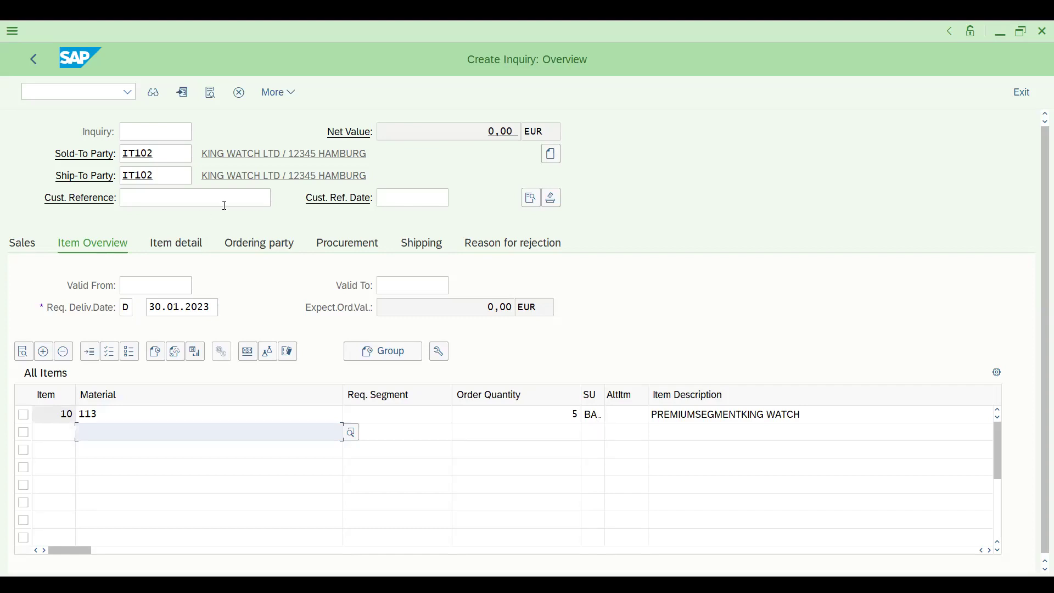
Review the inquiry's Incompletion Log for missing data and return to the overview
left_click(274, 97)
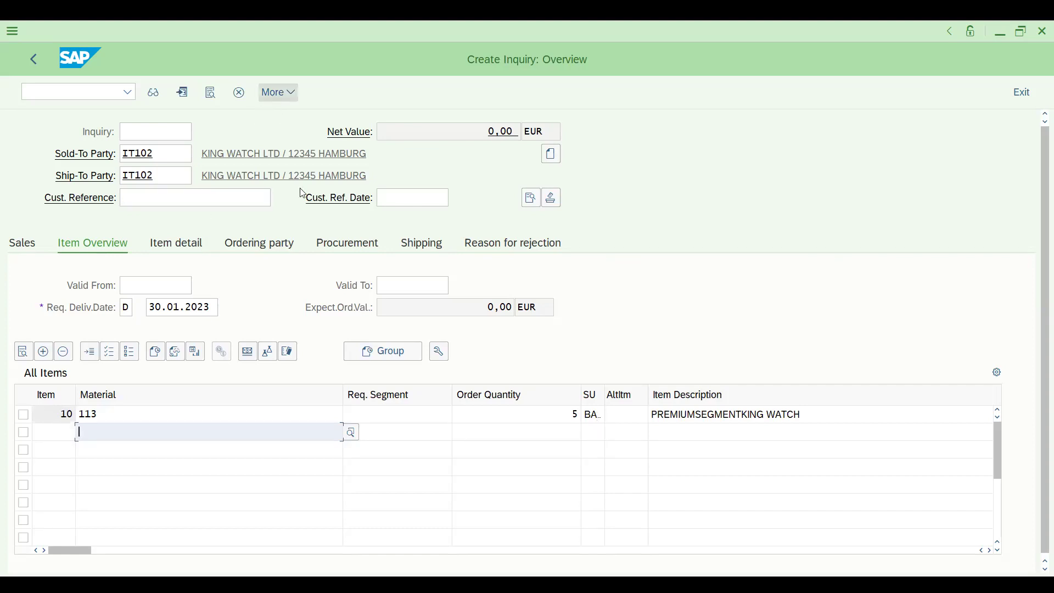
mouse_move(419, 186)
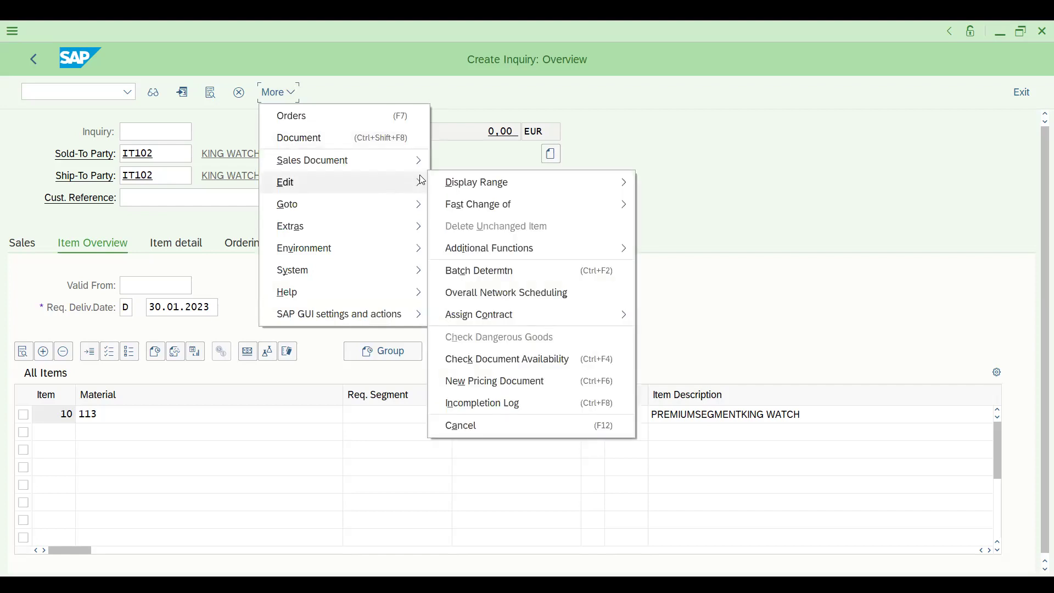
left_click(461, 403)
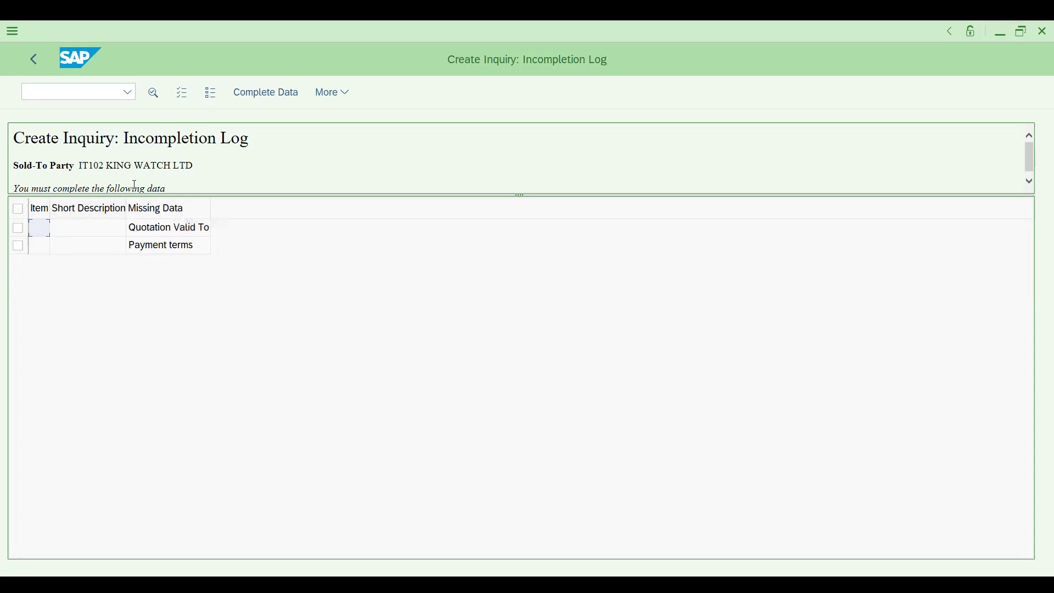
left_click(32, 60)
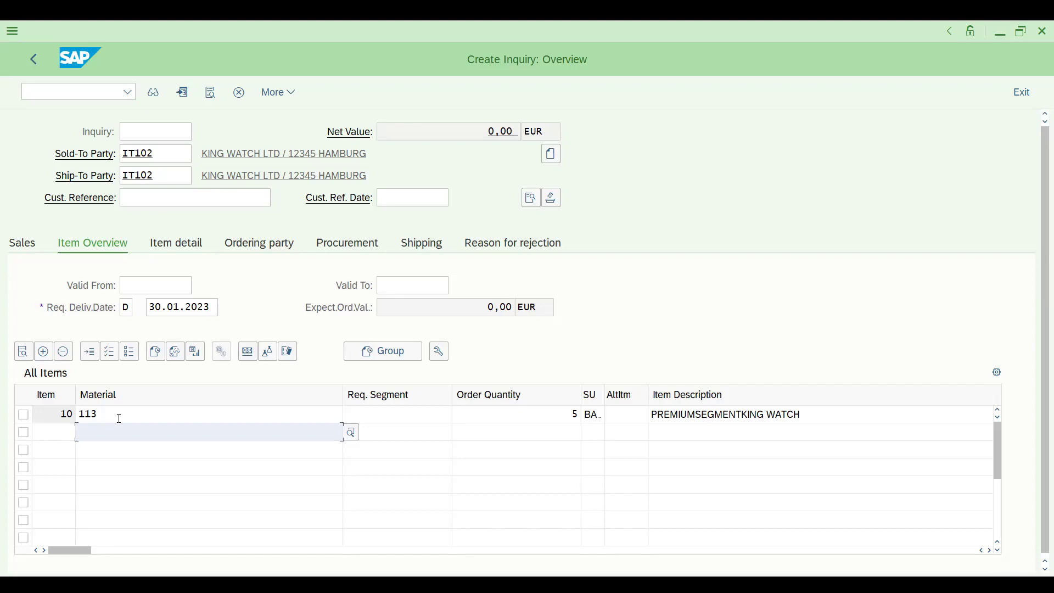
Save the inquiry as an incomplete document and display the saved inquiry with VA13
key("ctrl+s")
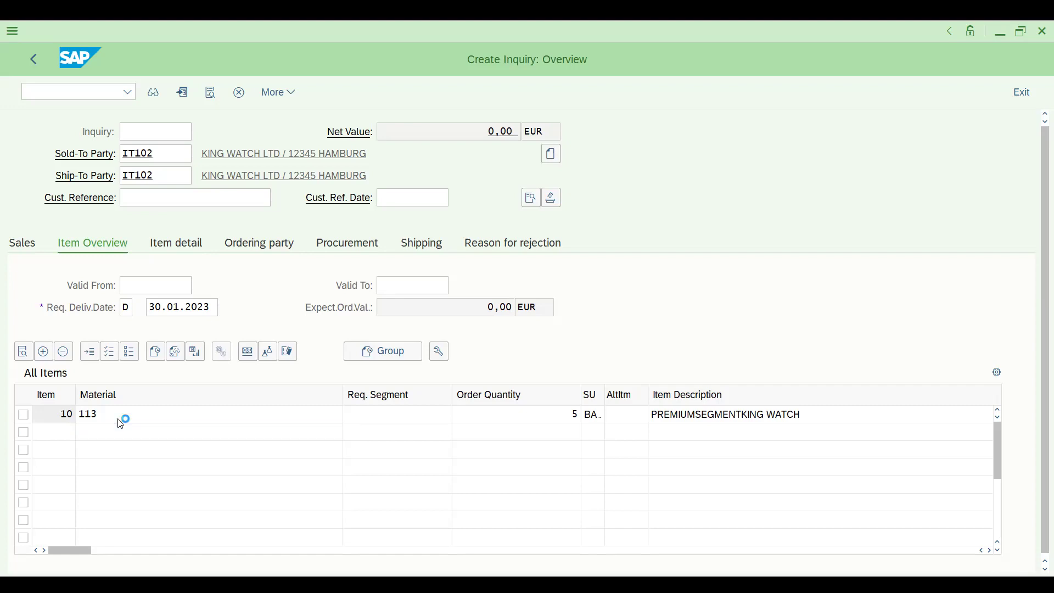
left_click(282, 378)
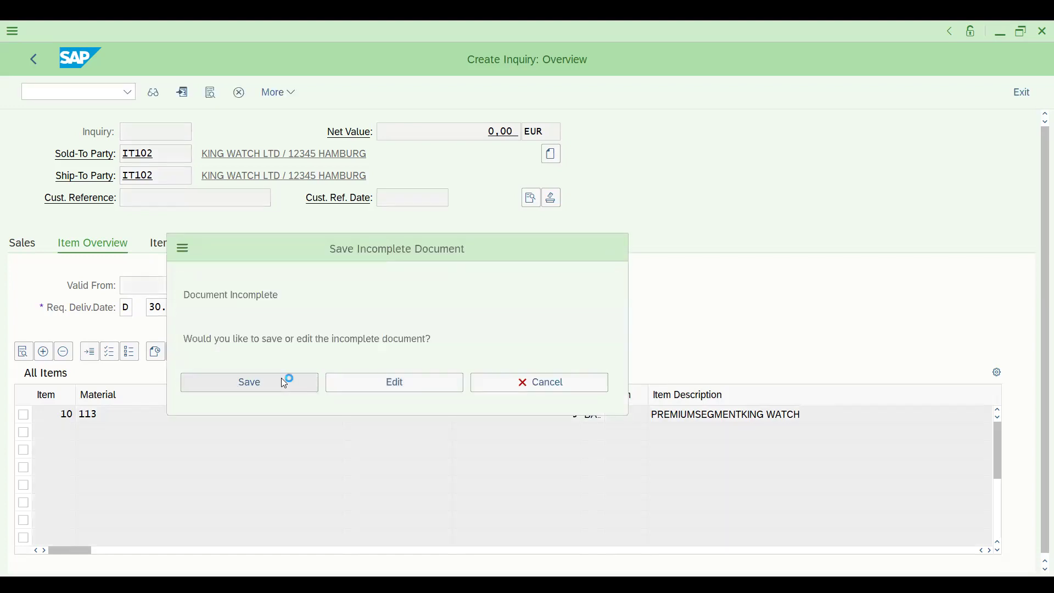
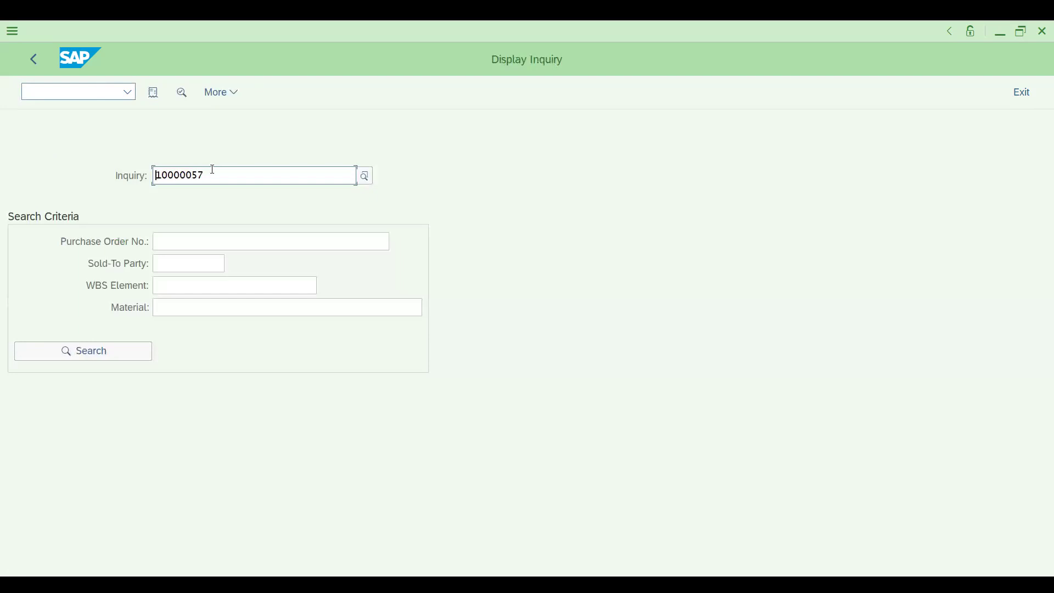
key("Return")
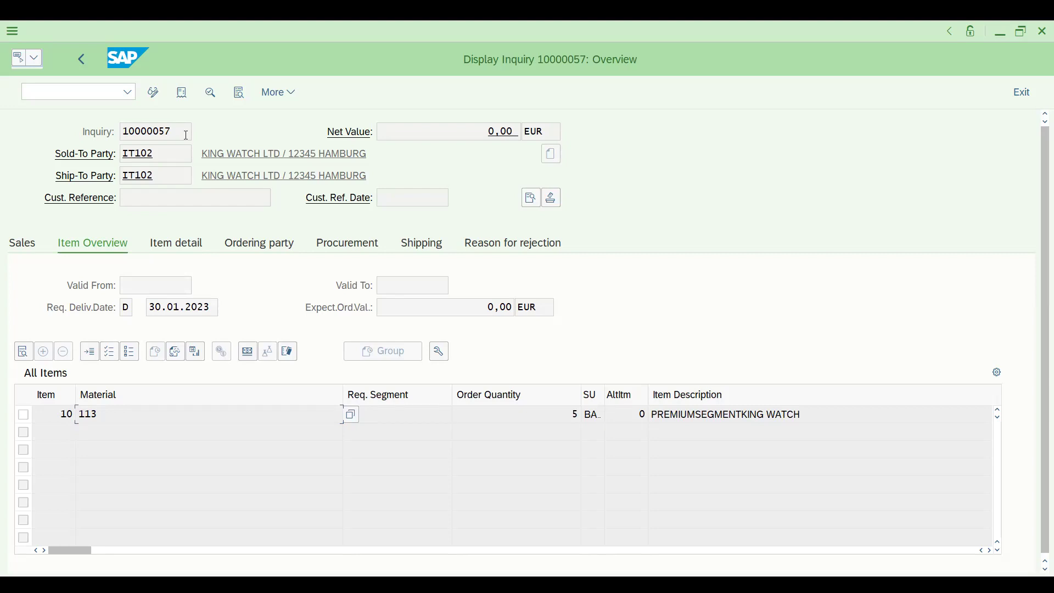
Reopen Incomplete SD Documents with V.03 and look through the available Status Group values without choosing one
left_click(128, 92)
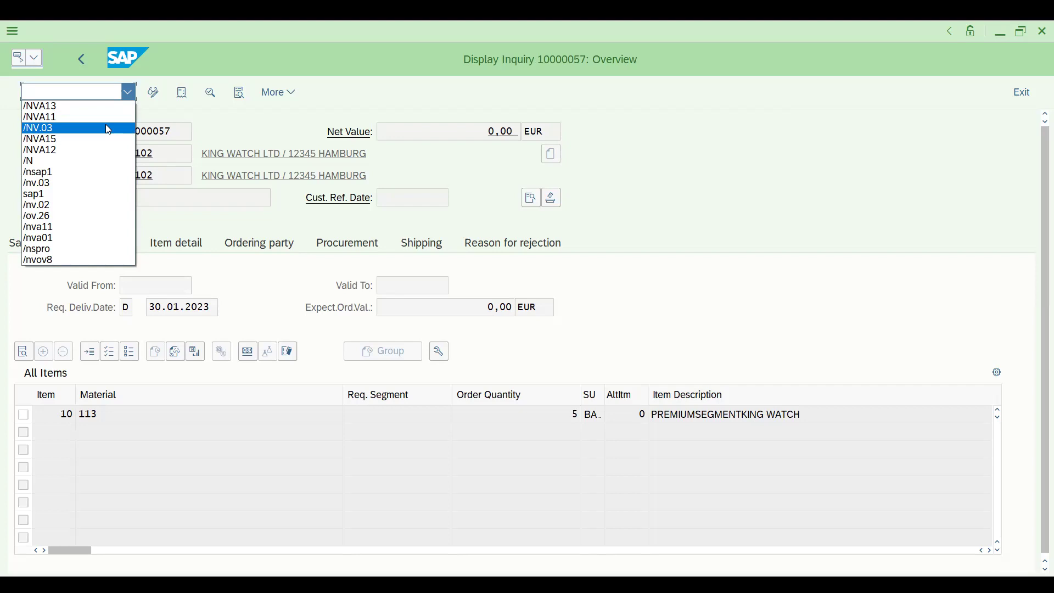
left_click(108, 128)
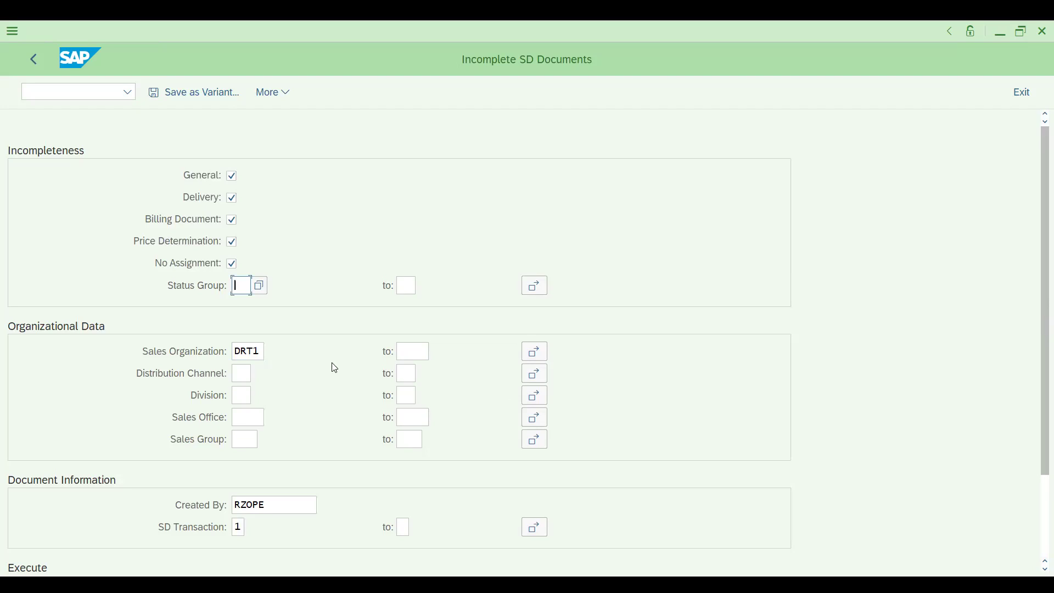
left_click(260, 289)
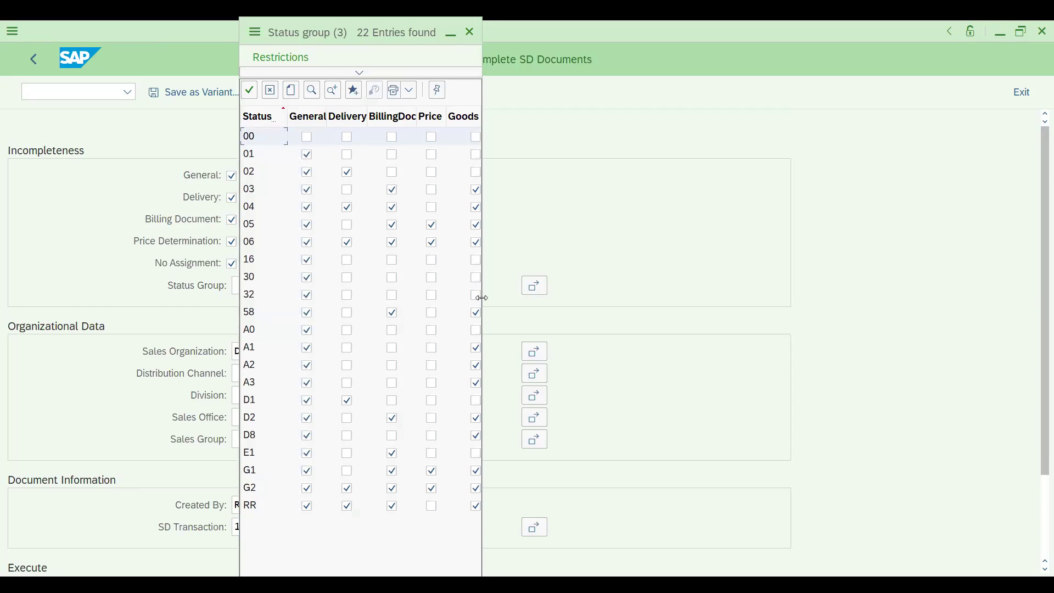
left_click_drag(481, 298, 785, 297)
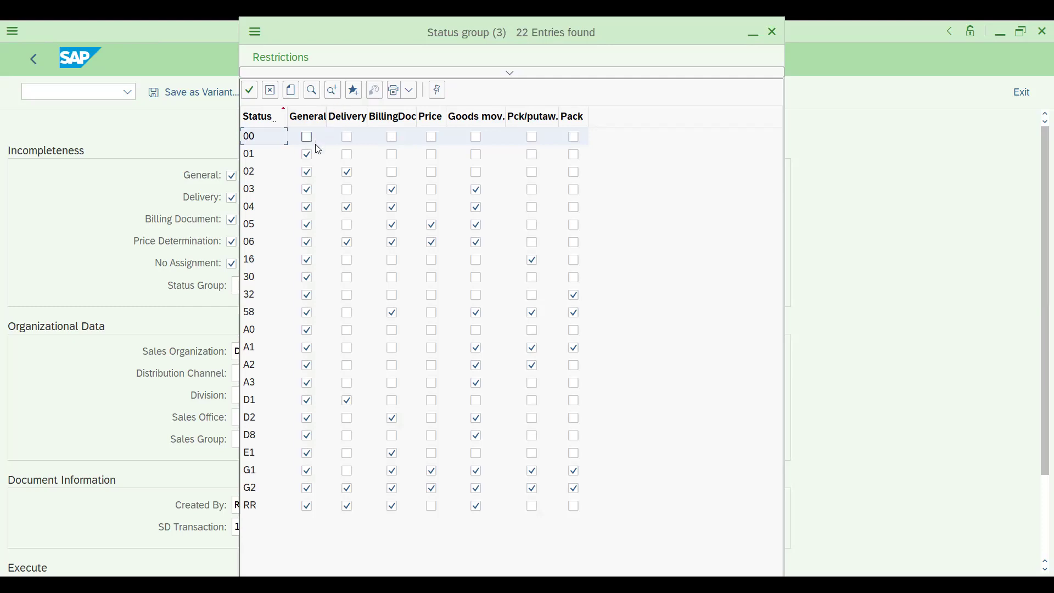
key("Escape")
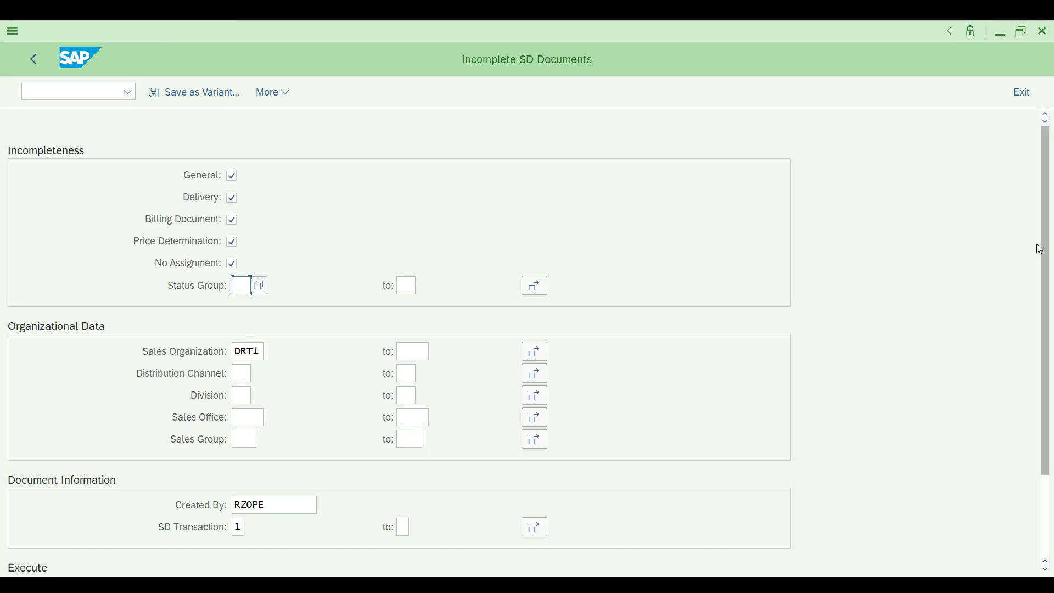
Execute the Incomplete SD Documents report for sales organization DRT1 and inspect the incompletion columns of the listed inquiries
left_click_drag(1040, 281, 1036, 205)
left_click(274, 96)
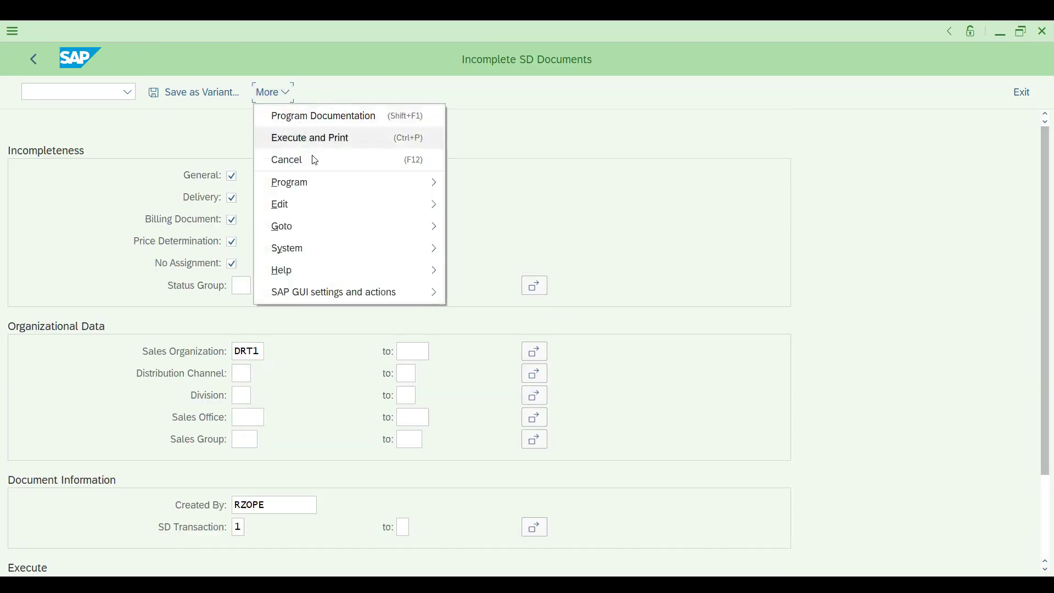
mouse_move(334, 188)
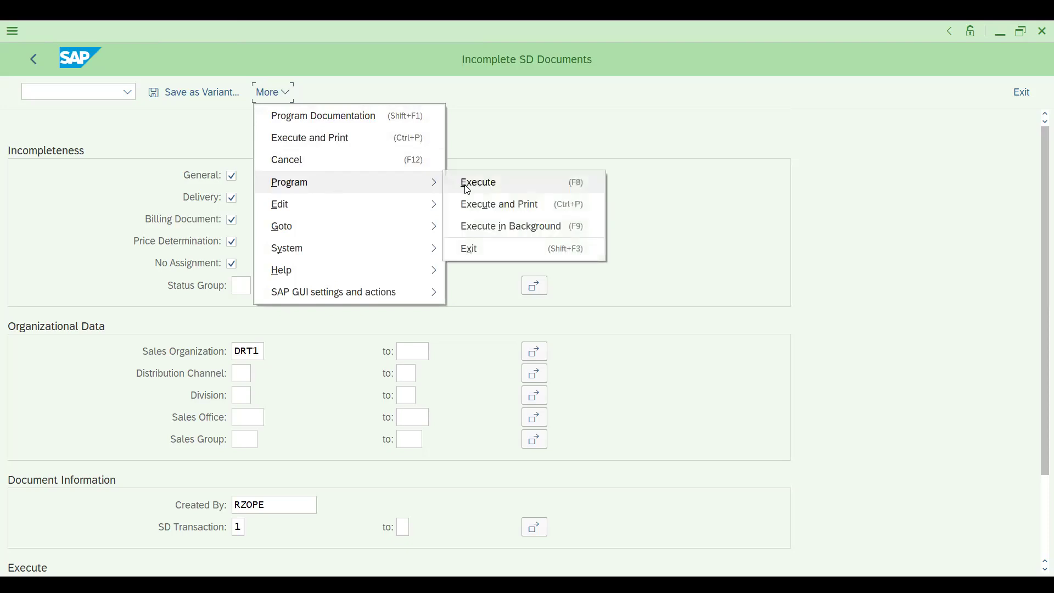
left_click(467, 186)
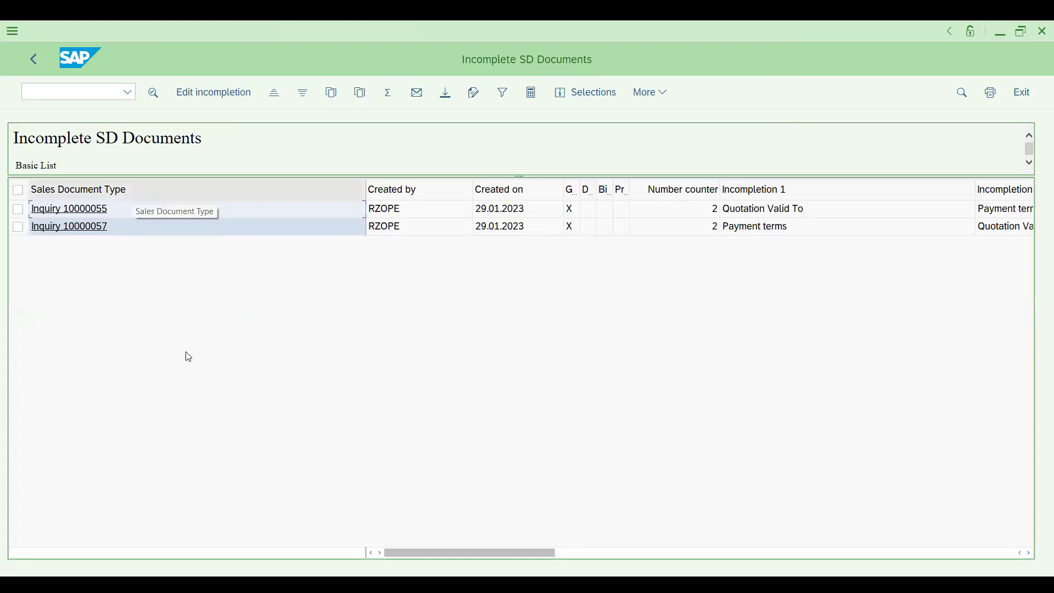
left_click_drag(423, 553, 546, 559)
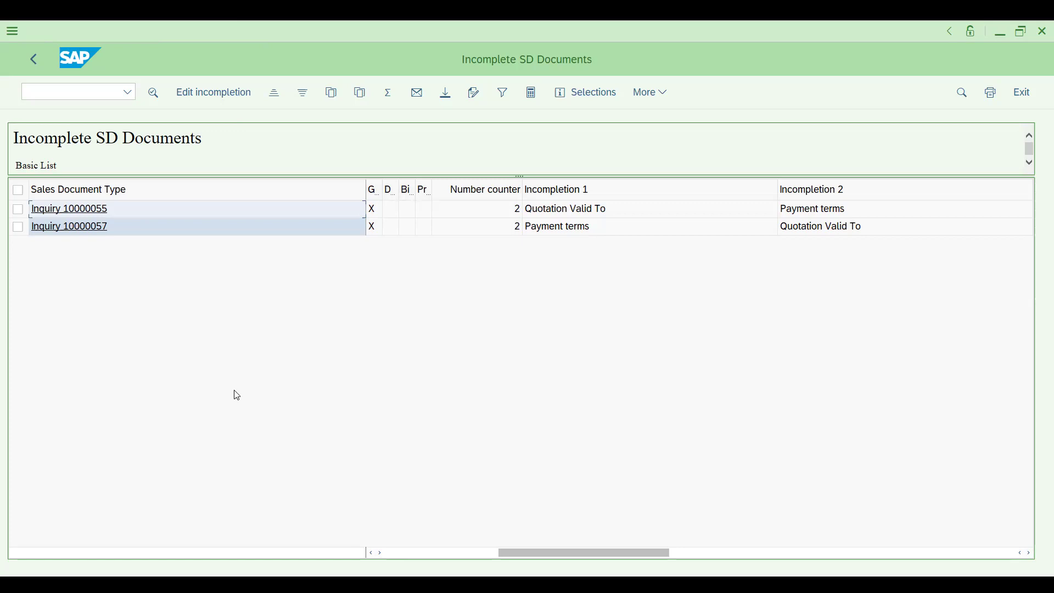
Open the incompletion log of the first listed inquiry and set its Inquiry Valid Until date to 31.01.2023
left_click(90, 209)
left_click(90, 208)
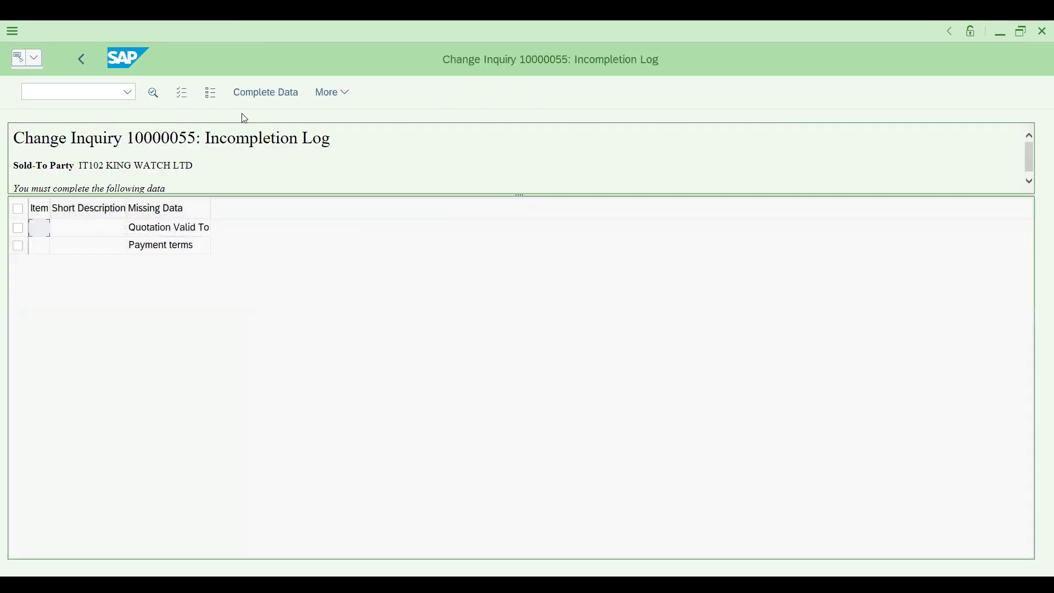
left_click(265, 91)
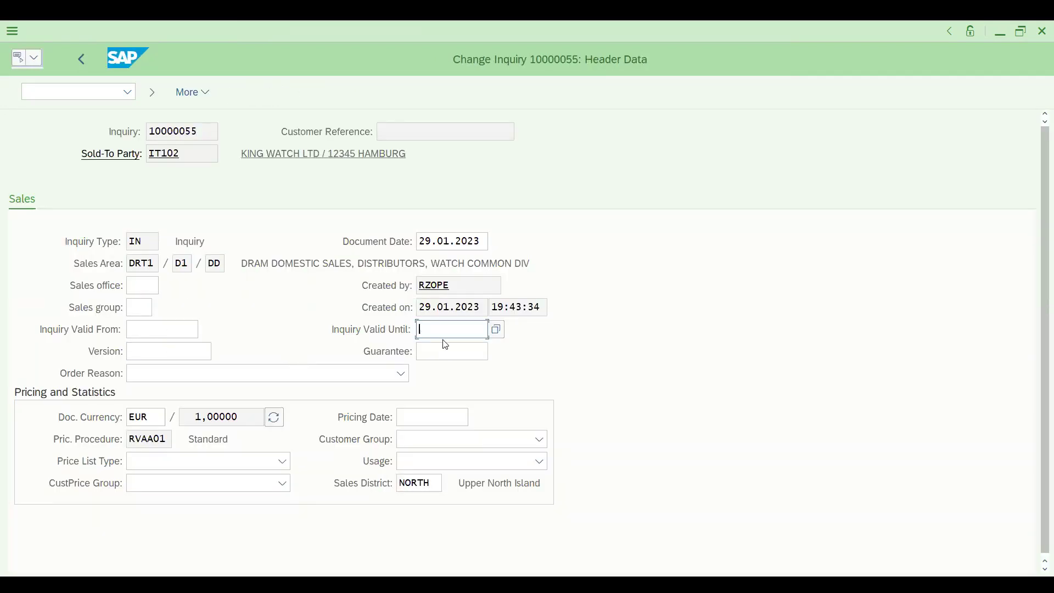
left_click(497, 331)
double_click(214, 477)
left_click(80, 59)
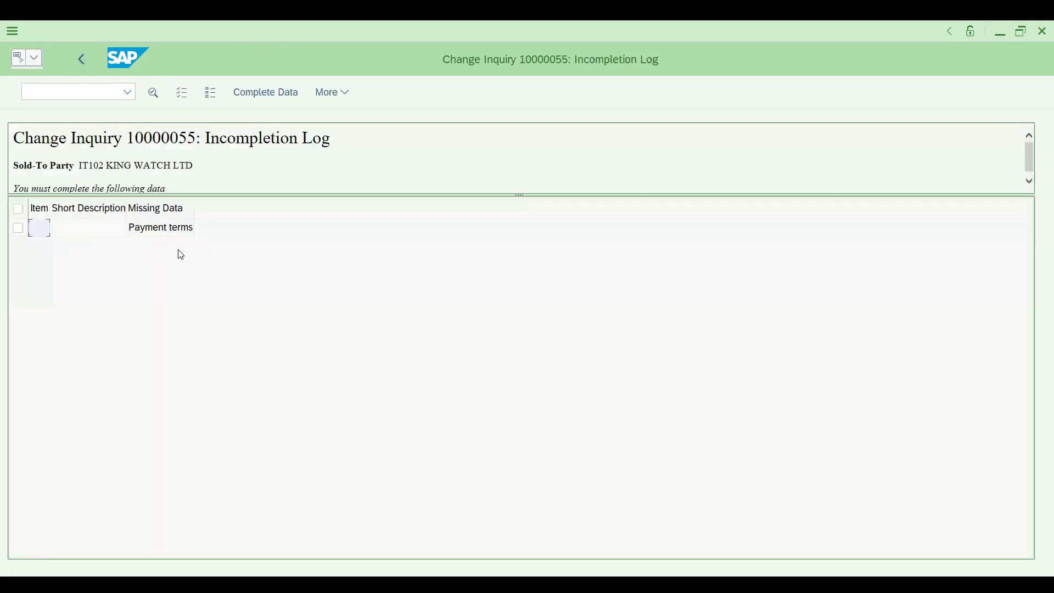
Complete the missing Payment terms with 0001 in the inquiry's header billing data and save the inquiry
double_click(164, 231)
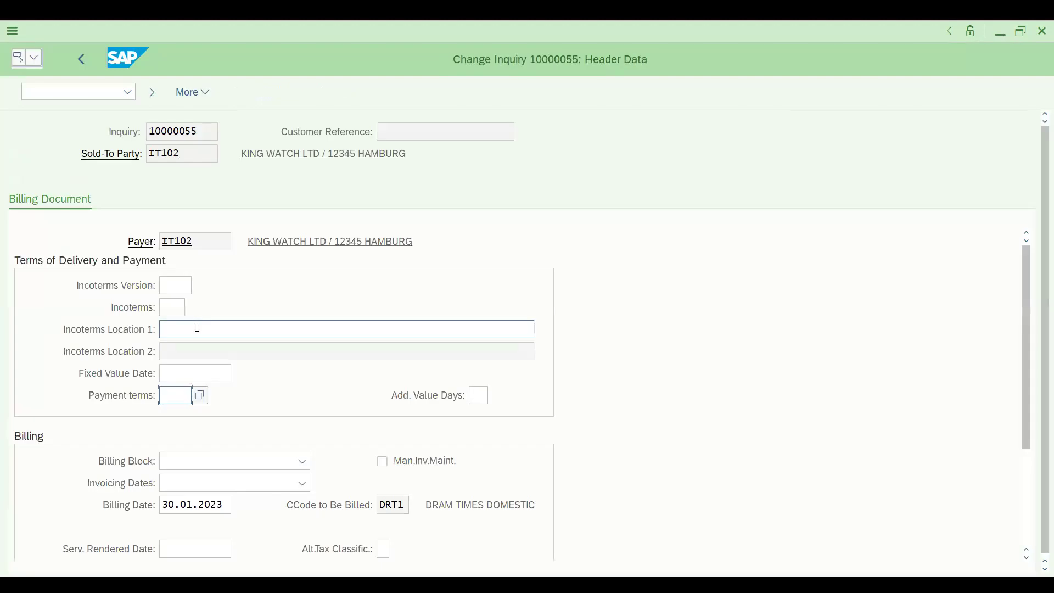
key("Down")
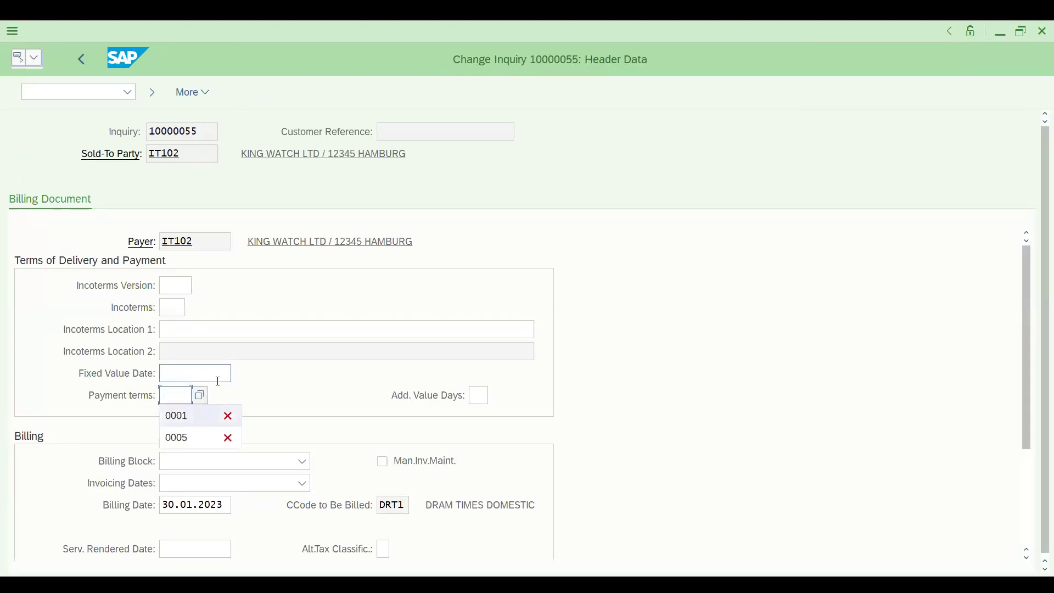
key("Return")
key("Return")
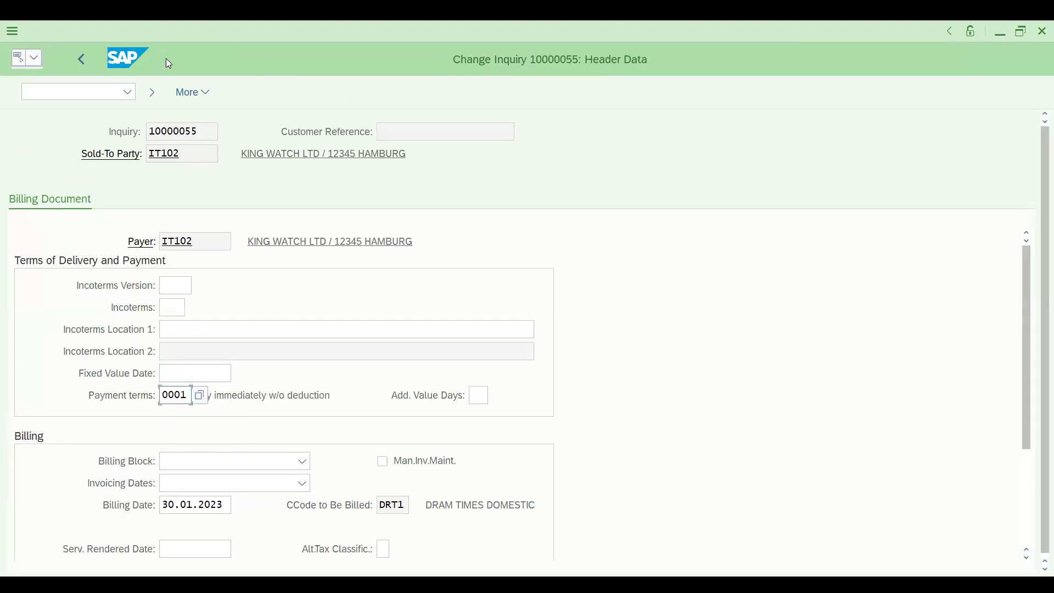
left_click(82, 59)
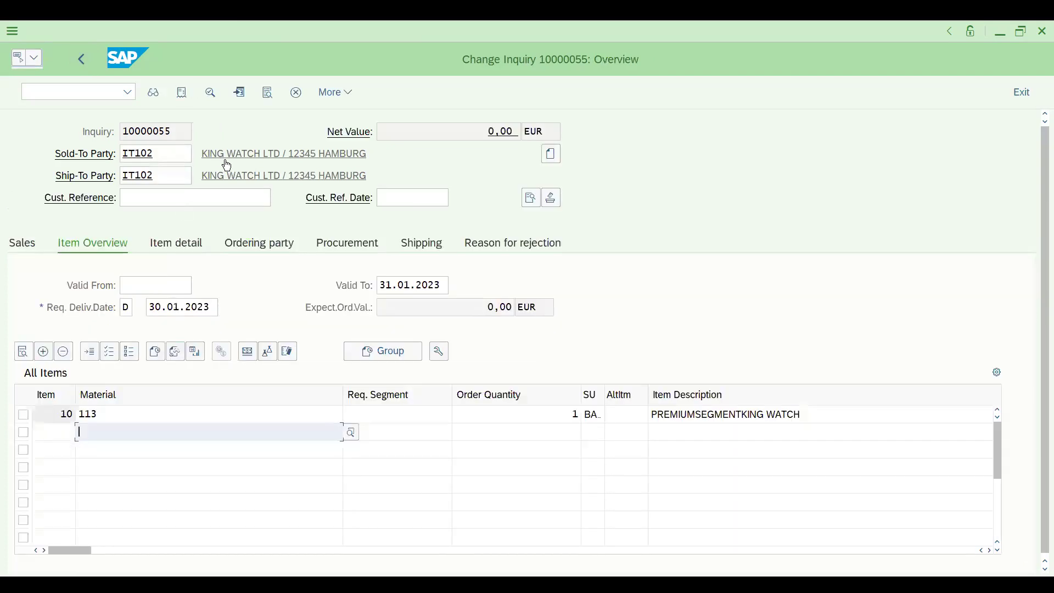
key("ctrl+s")
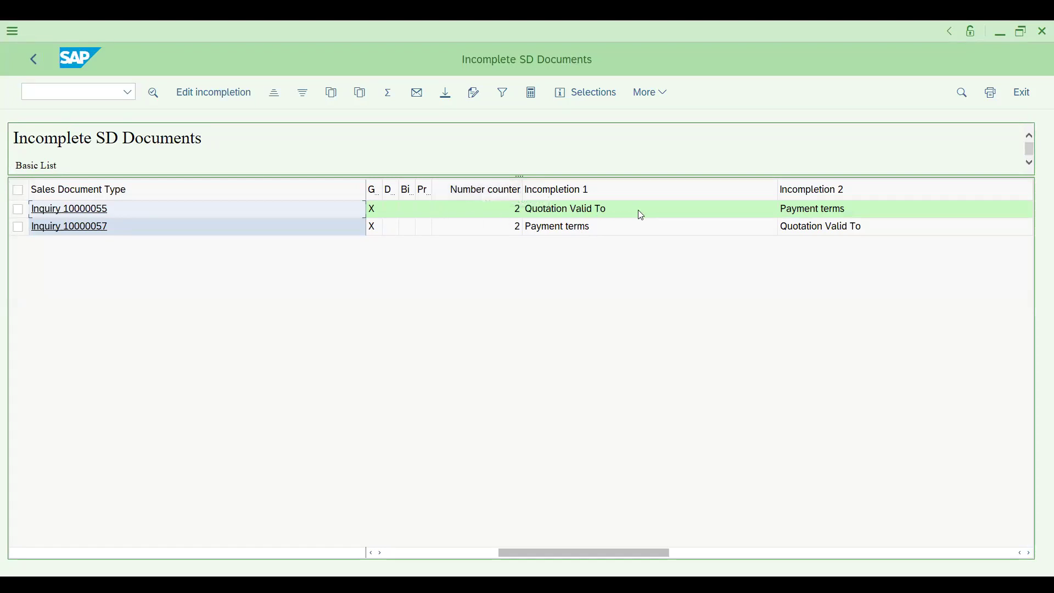
Exit the incomplete documents list and rerun the report for sales organization DRT1 with the same selections
left_click(33, 61)
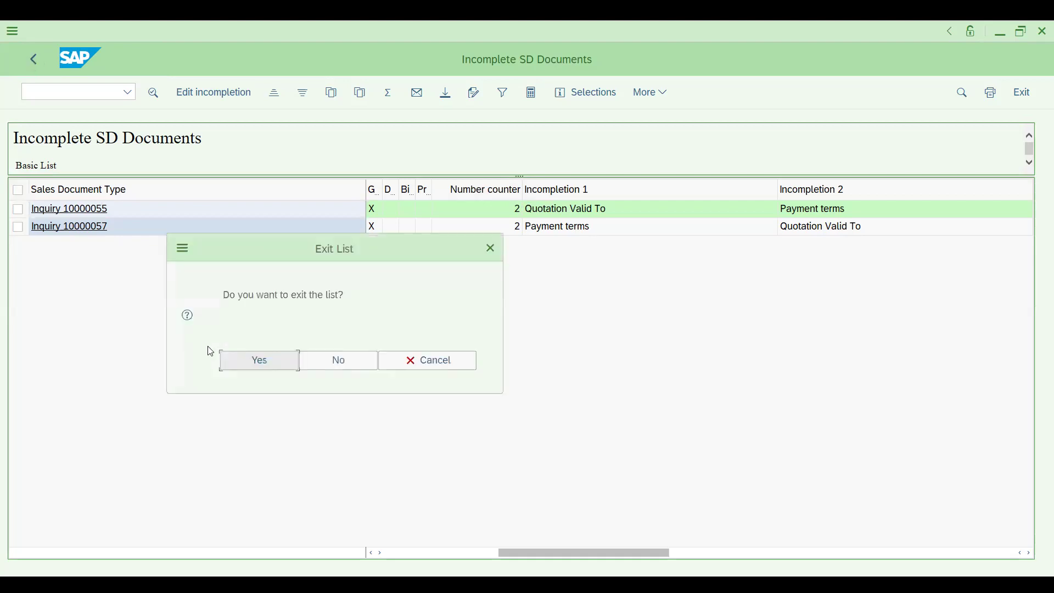
left_click(257, 365)
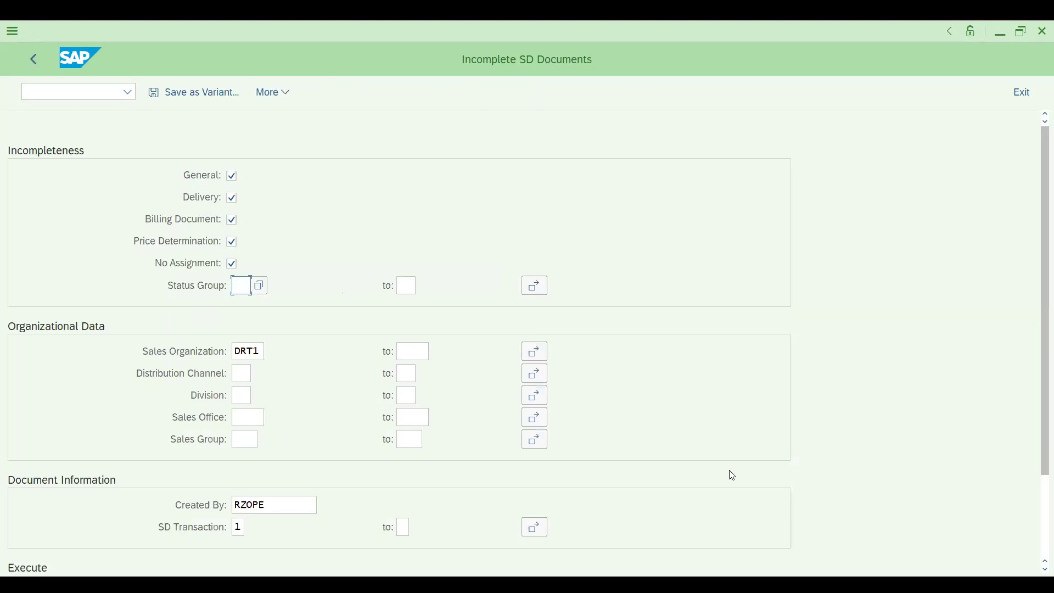
left_click(600, 296)
key("F8")
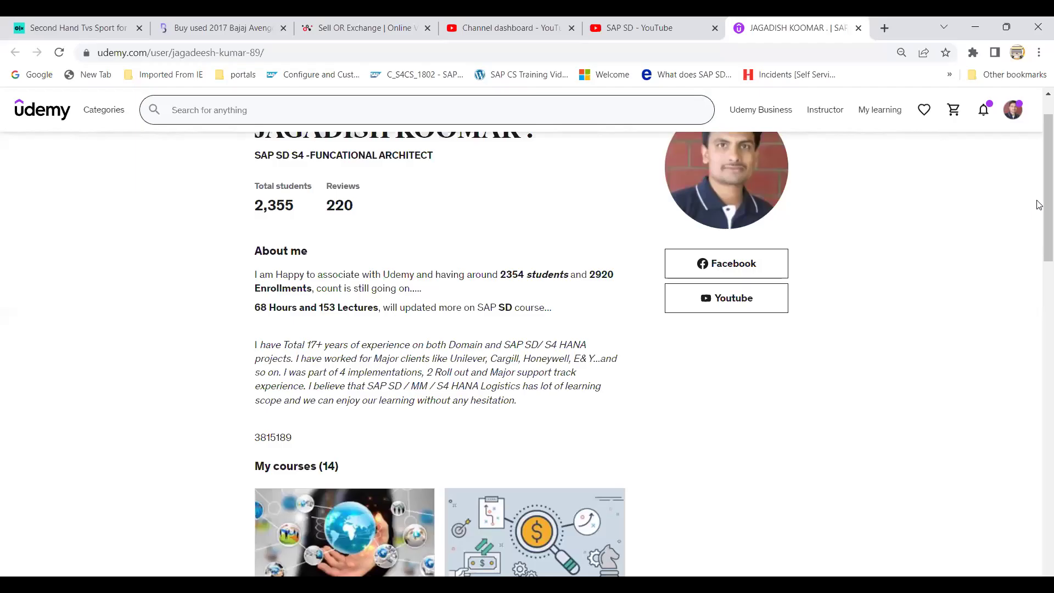
Look through both pages of the instructor's SAP course list on the Udemy profile and return to the first page
scroll(1039, 205, "down", 5)
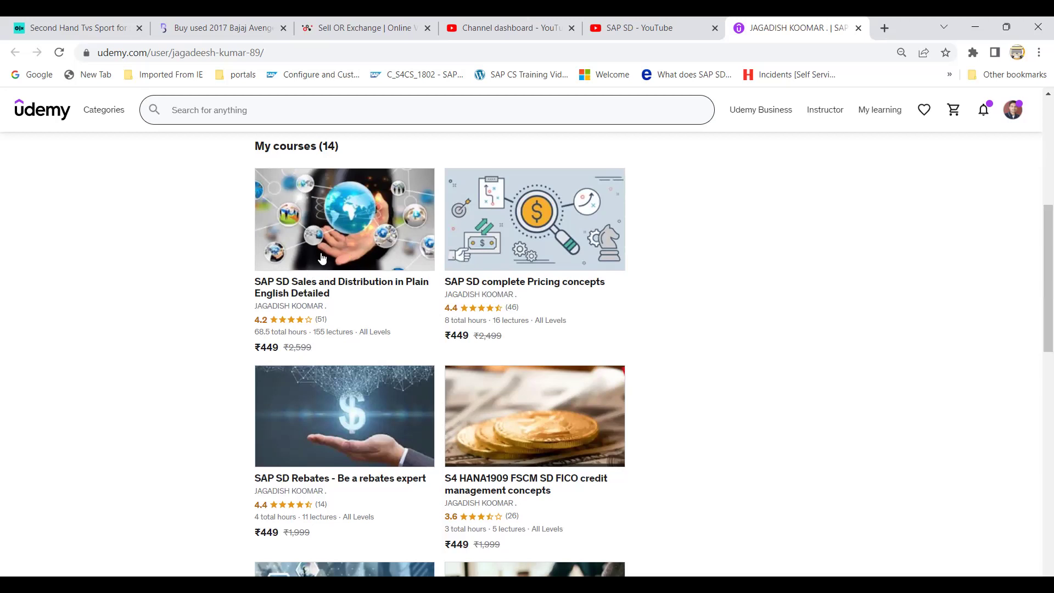
left_click_drag(1035, 235, 1037, 308)
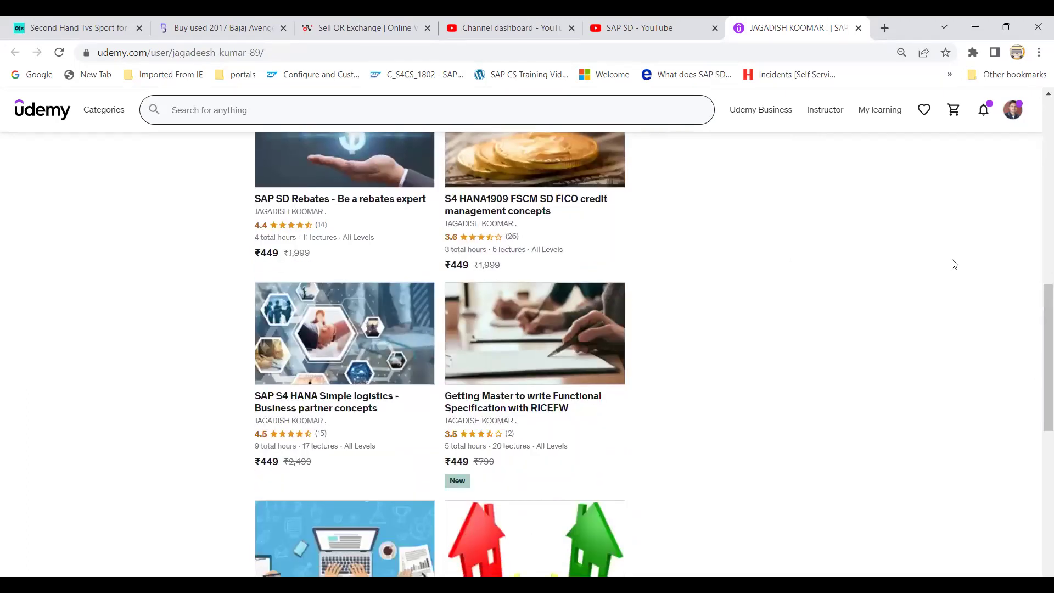
left_click_drag(1037, 324, 1034, 424)
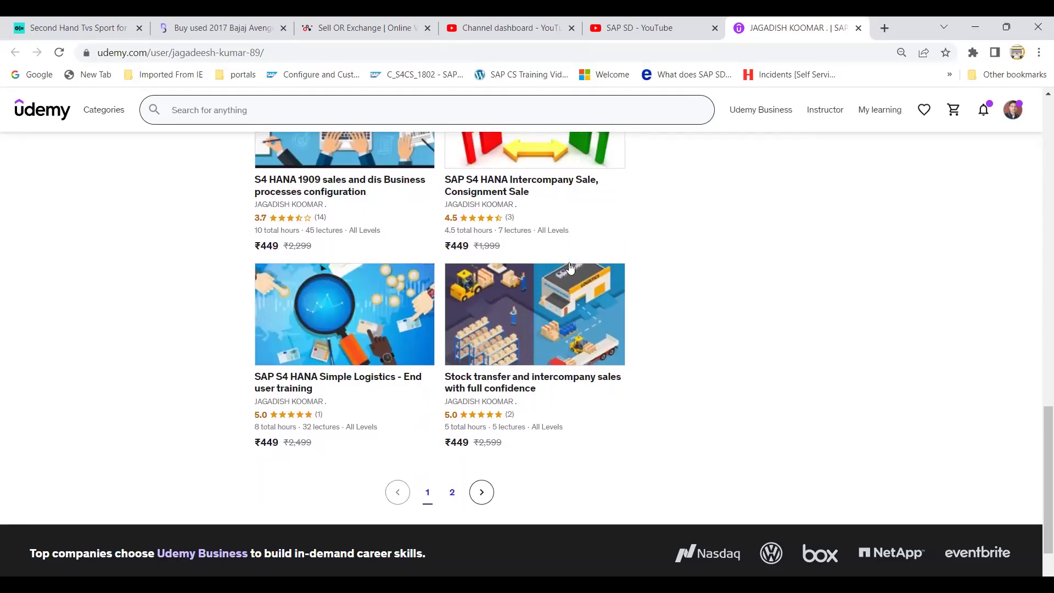
left_click(452, 496)
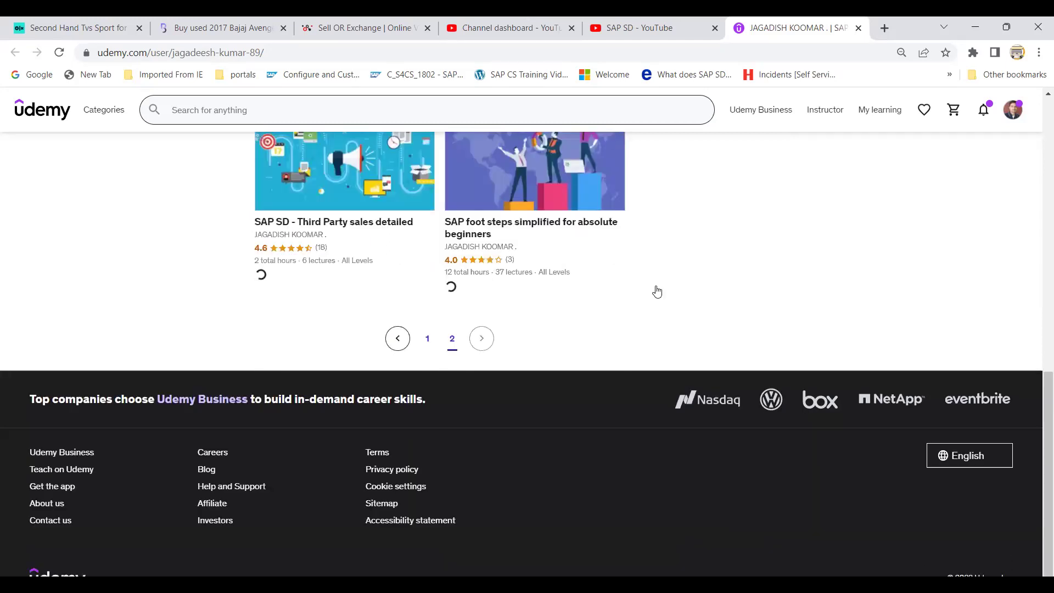
left_click_drag(1037, 421, 1038, 282)
scroll(1037, 269, "up", 4)
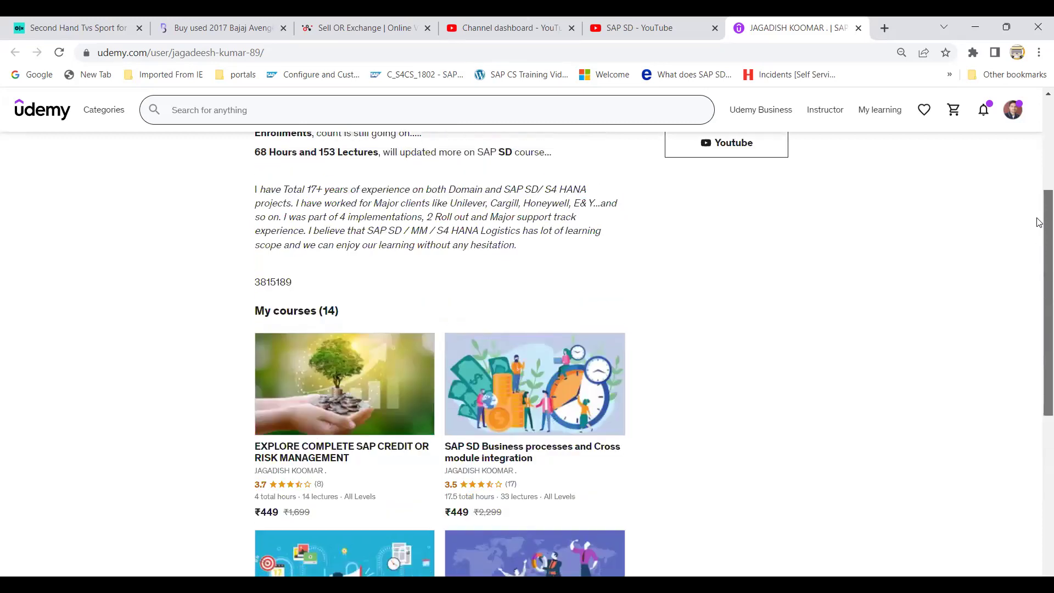
left_click_drag(1039, 245, 1042, 376)
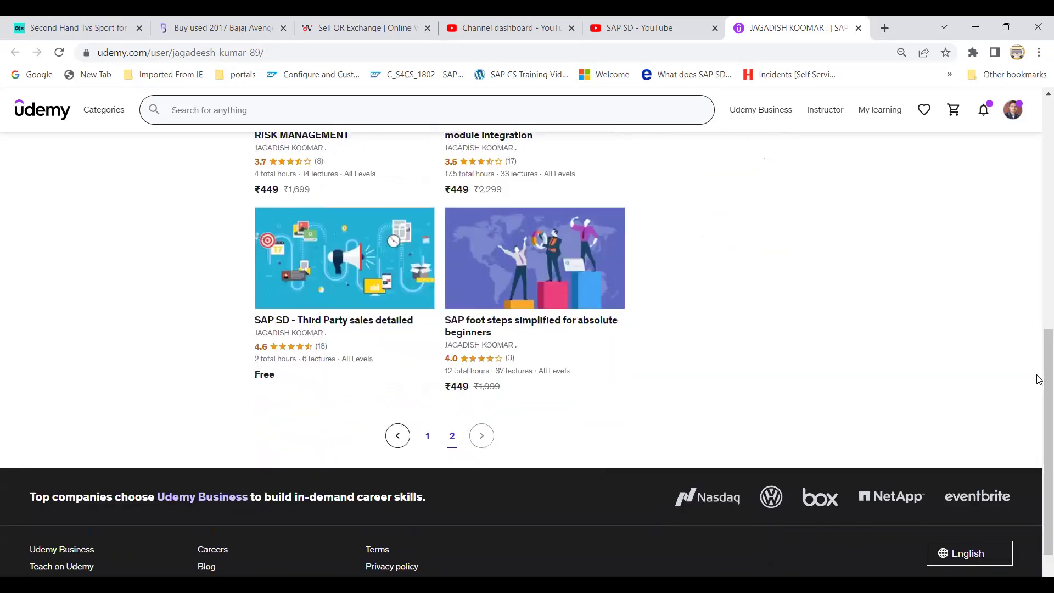
left_click(431, 437)
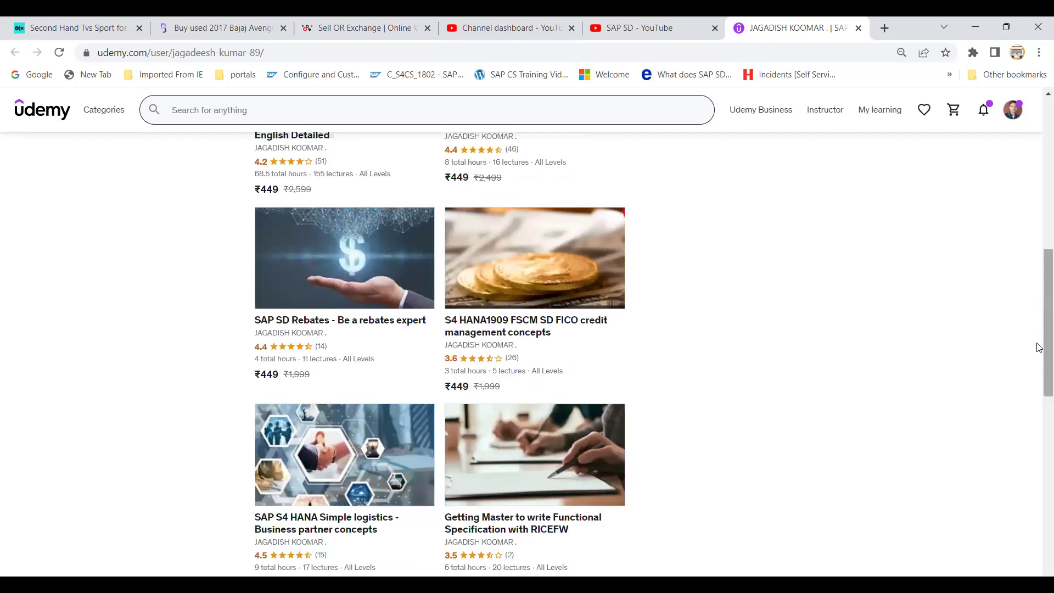
scroll(1037, 369, "down", 2)
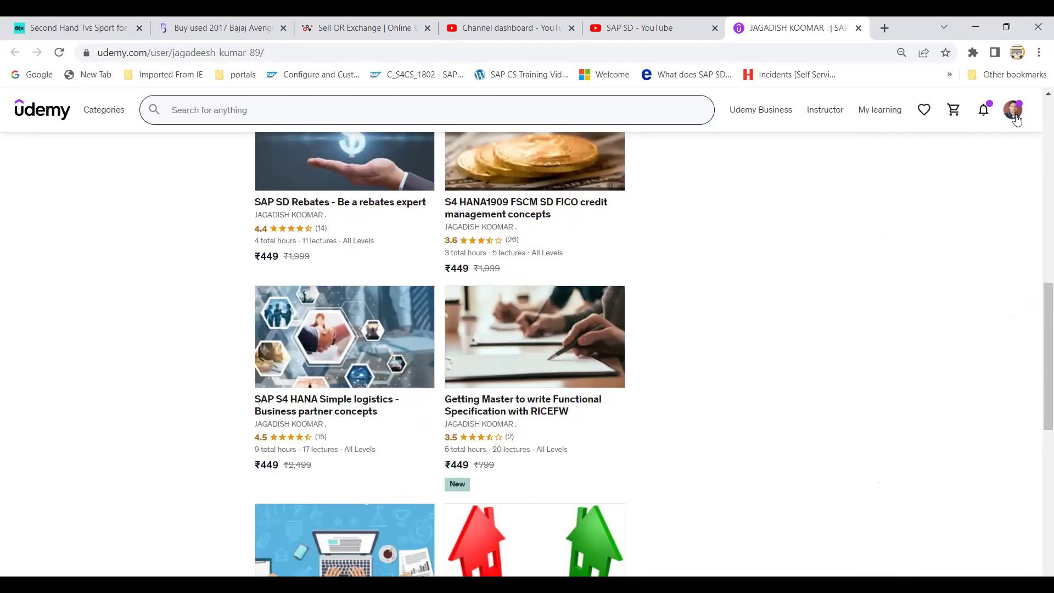
mouse_move(739, 111)
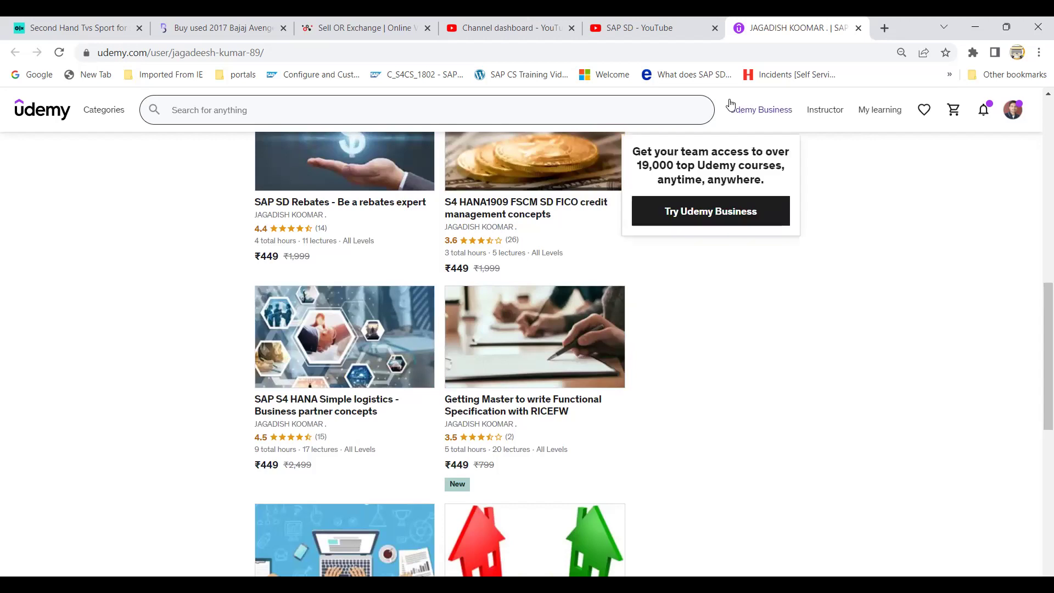